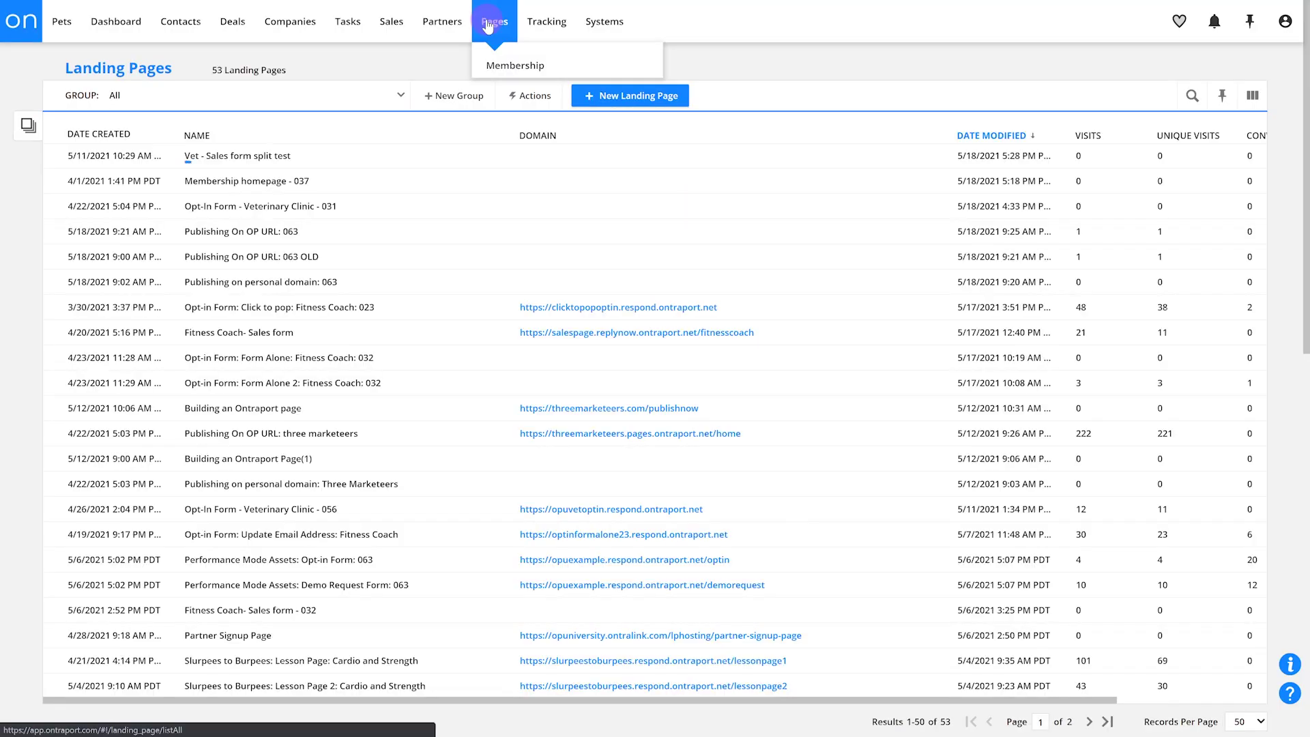
# Step: Open the Vet - Sales form split test page, enable Split Test, and add a new version
pyautogui.click(266, 156)
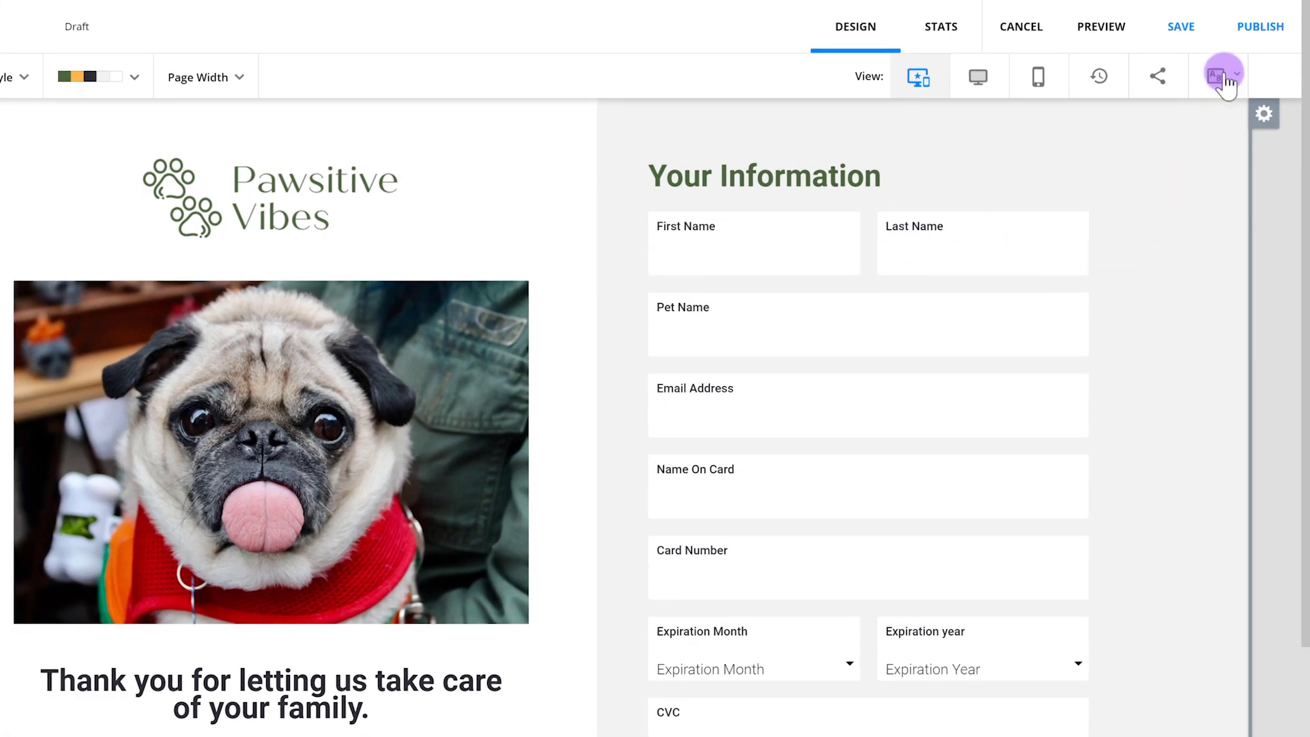
pyautogui.click(1212, 72)
pyautogui.click(1215, 111)
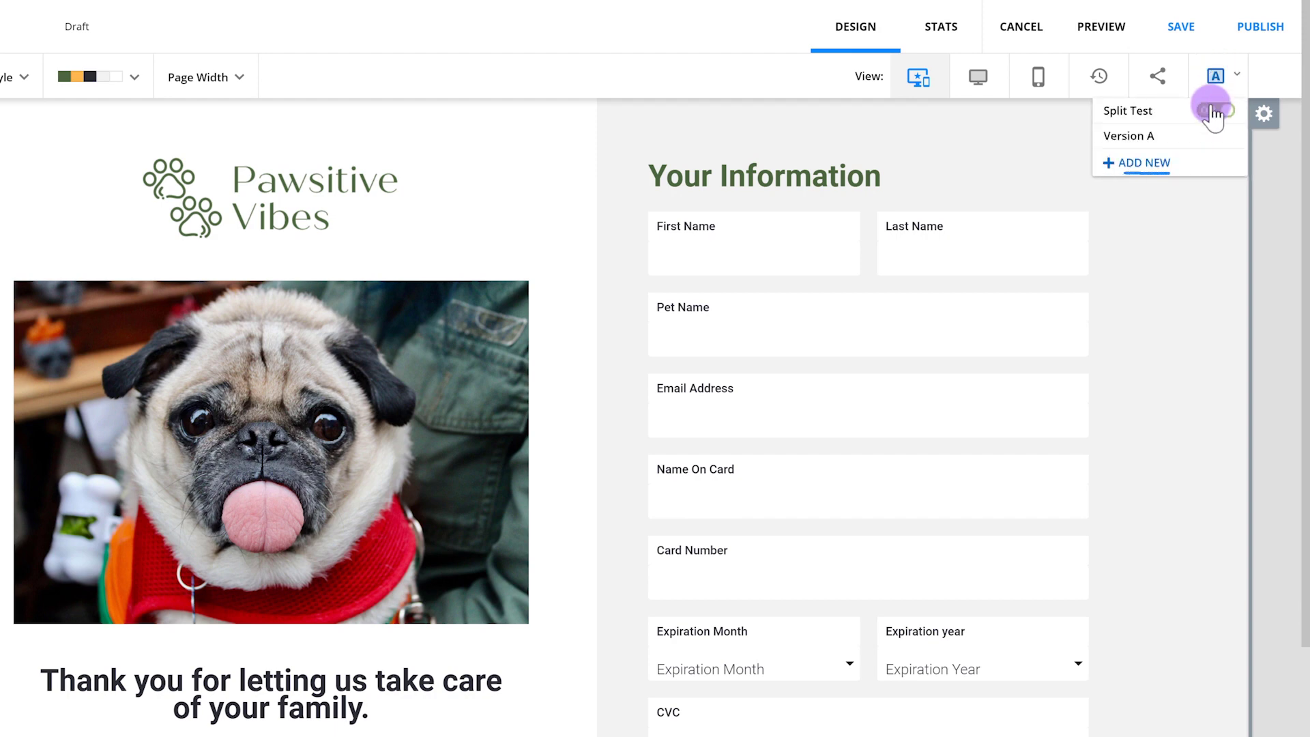
pyautogui.click(1180, 167)
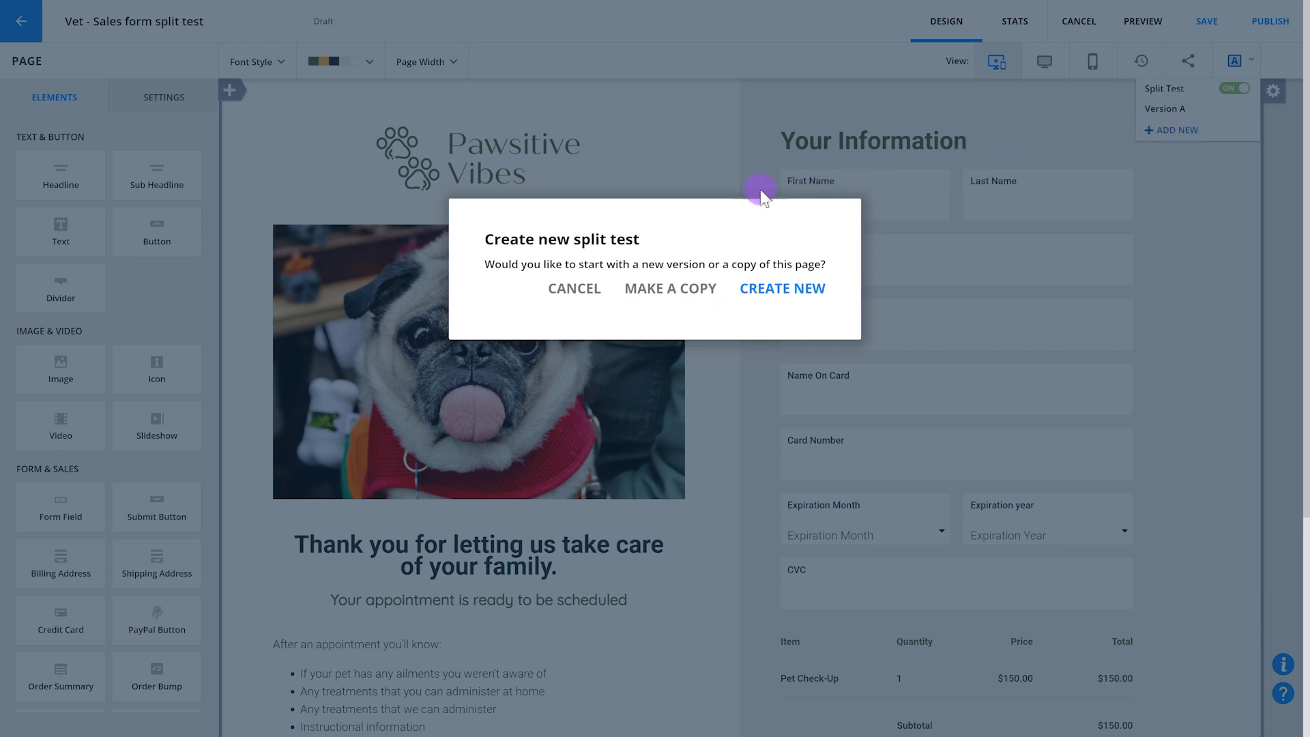
# Step: Create Version B as a copy, replacing the pug photo with a woman hugging a cat
pyautogui.click(668, 292)
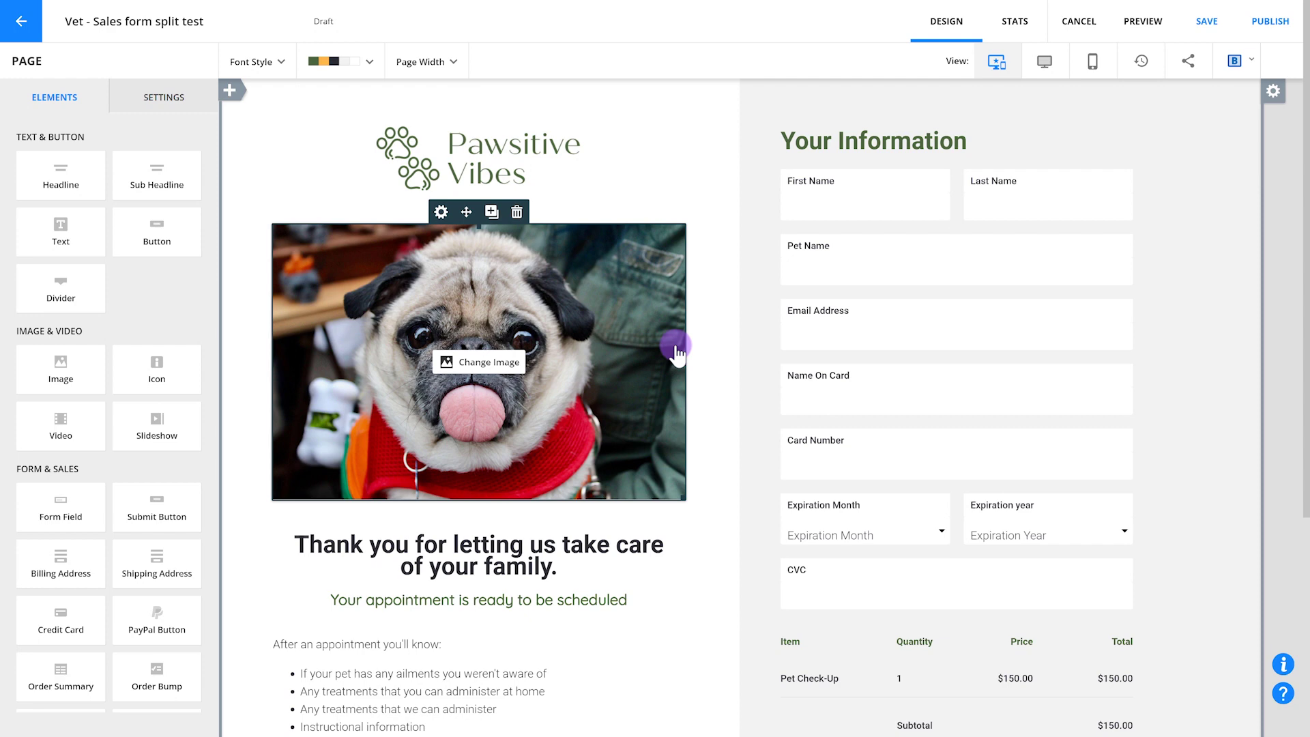
pyautogui.click(496, 365)
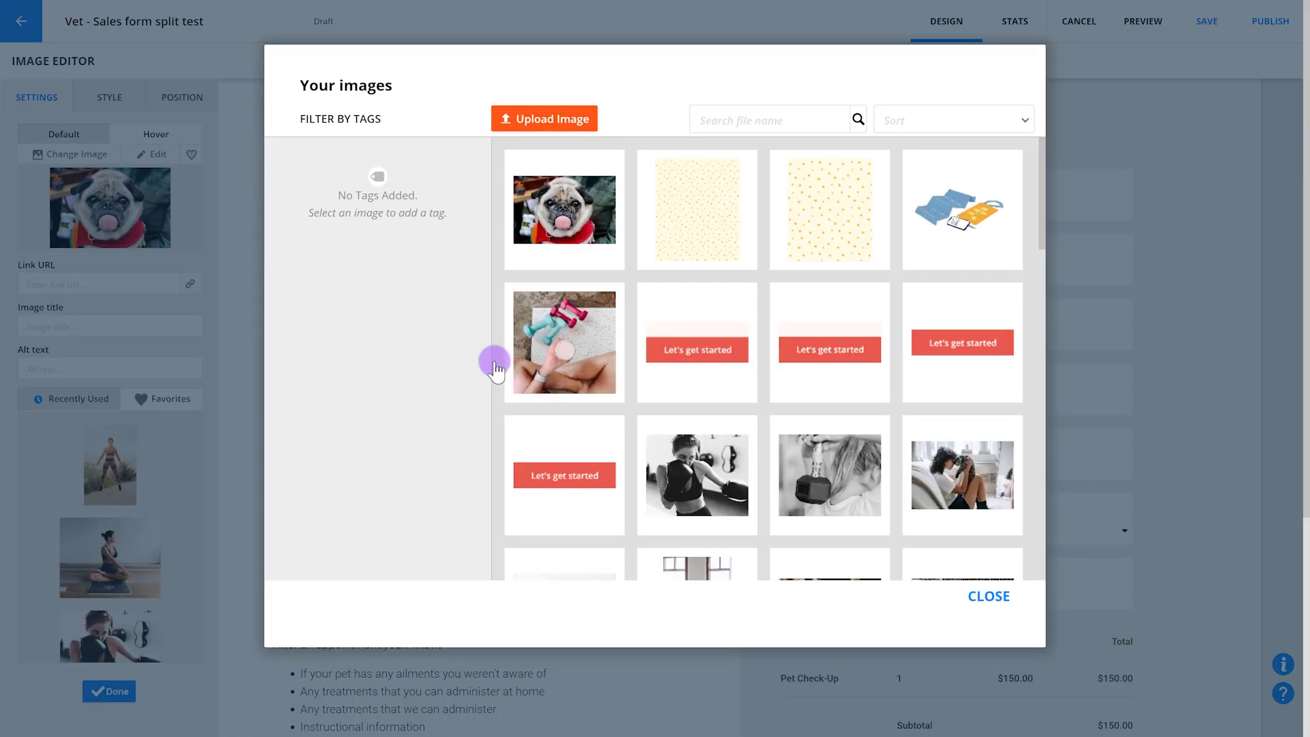
pyautogui.click(959, 520)
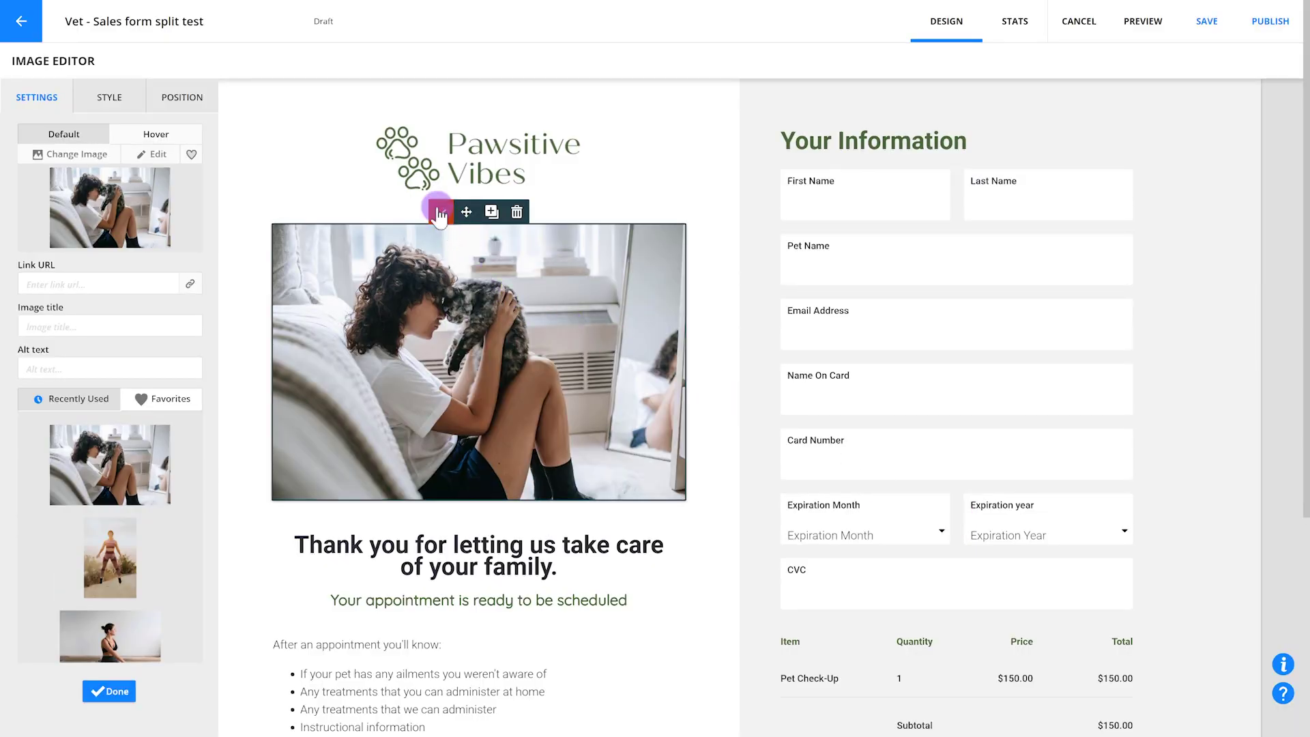
pyautogui.click(440, 214)
# Step: Switch back to Version A and publish the page with both versions
pyautogui.click(1235, 61)
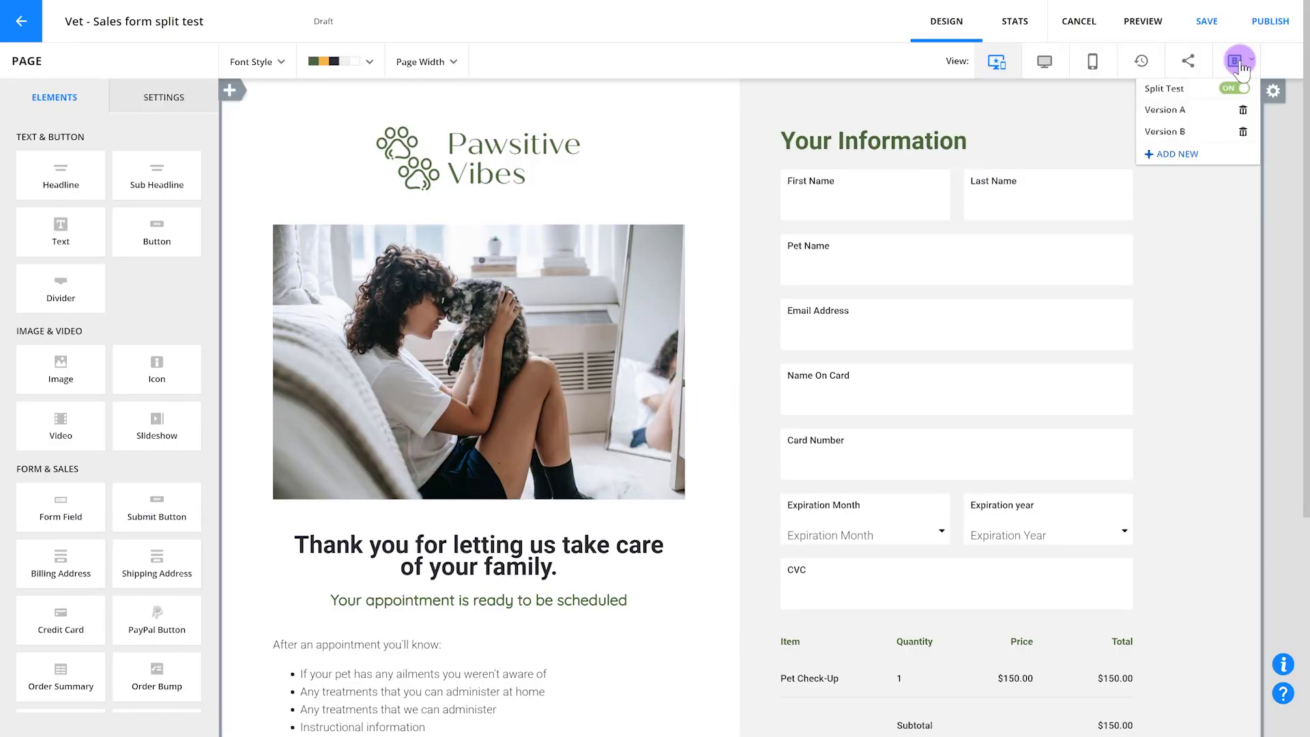
pyautogui.click(1168, 116)
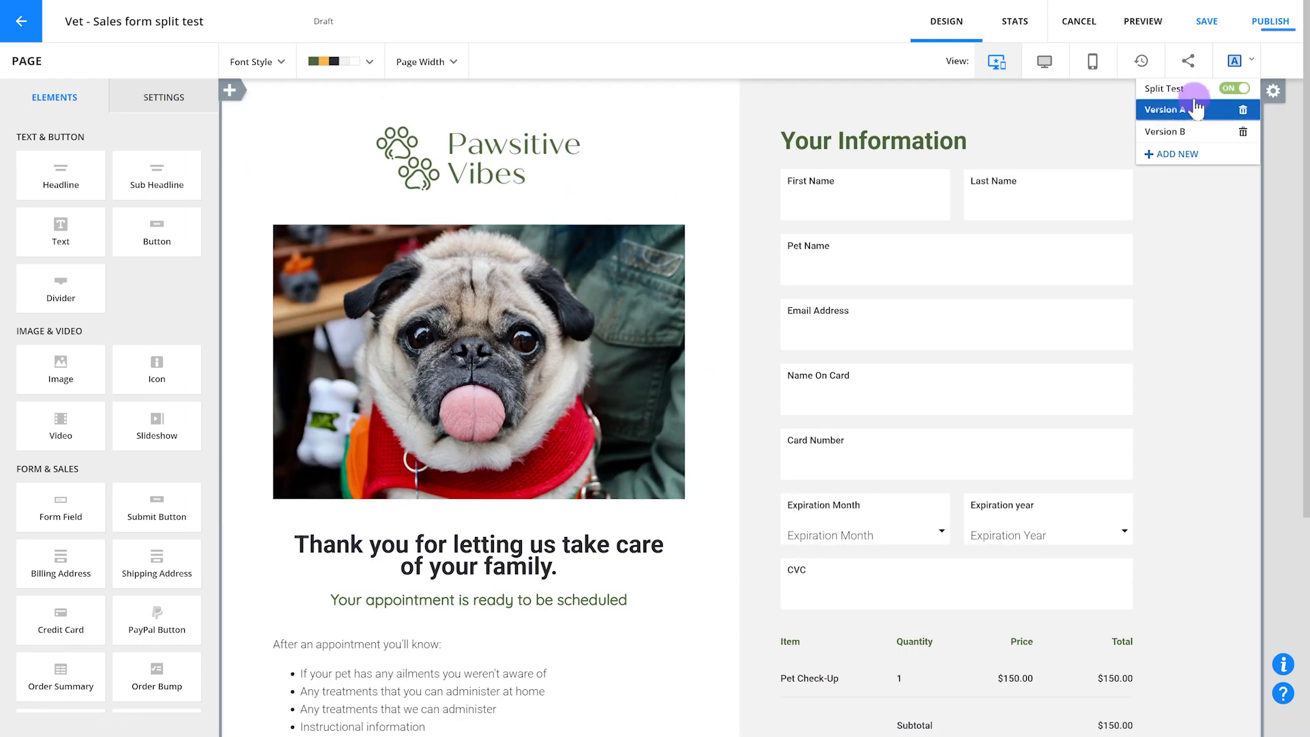
pyautogui.click(1258, 23)
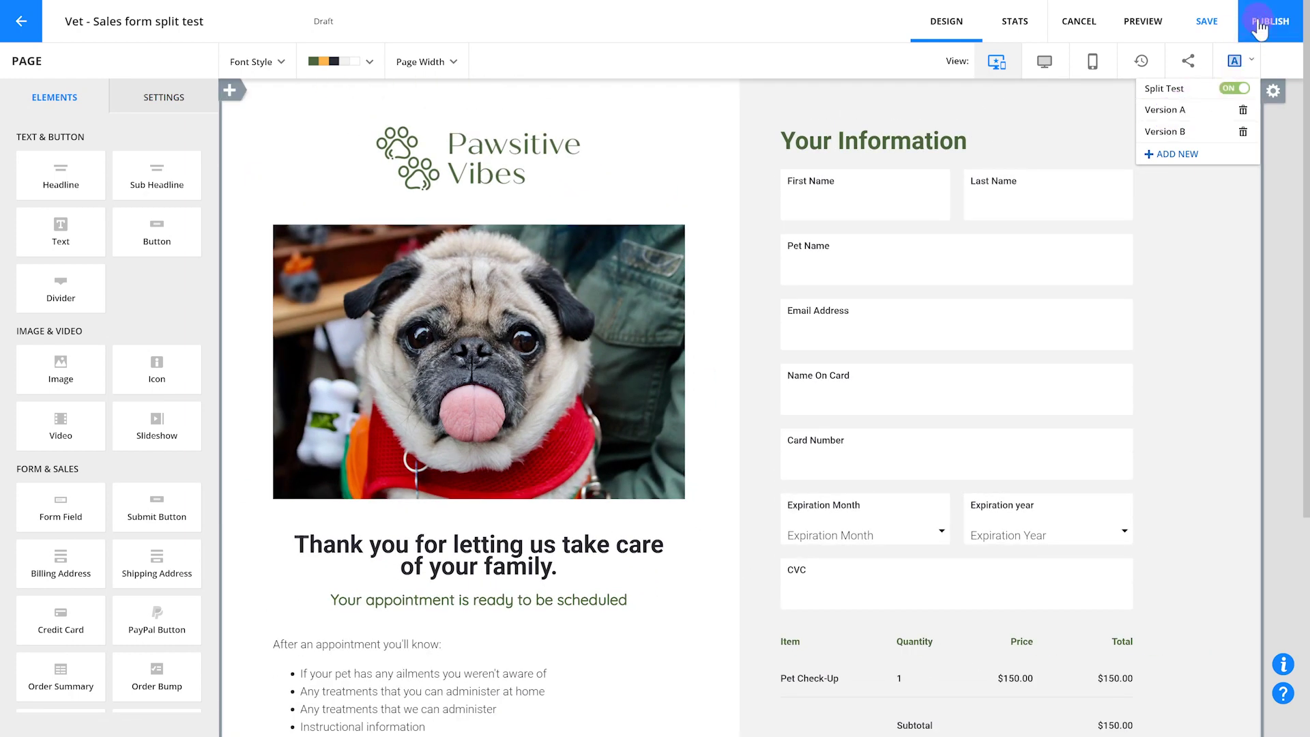
pyautogui.click(1230, 64)
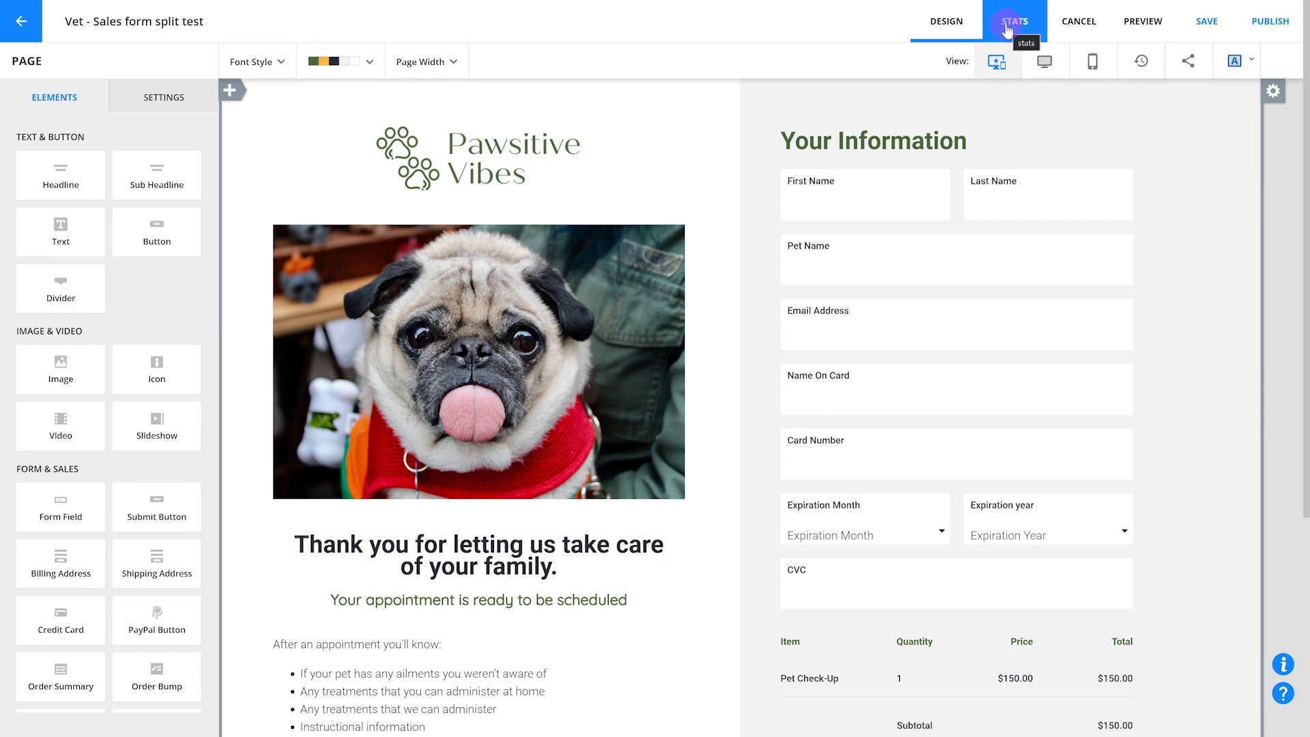
# Step: View the sales page's split test statistics on the STATS tab
pyautogui.click(1007, 29)
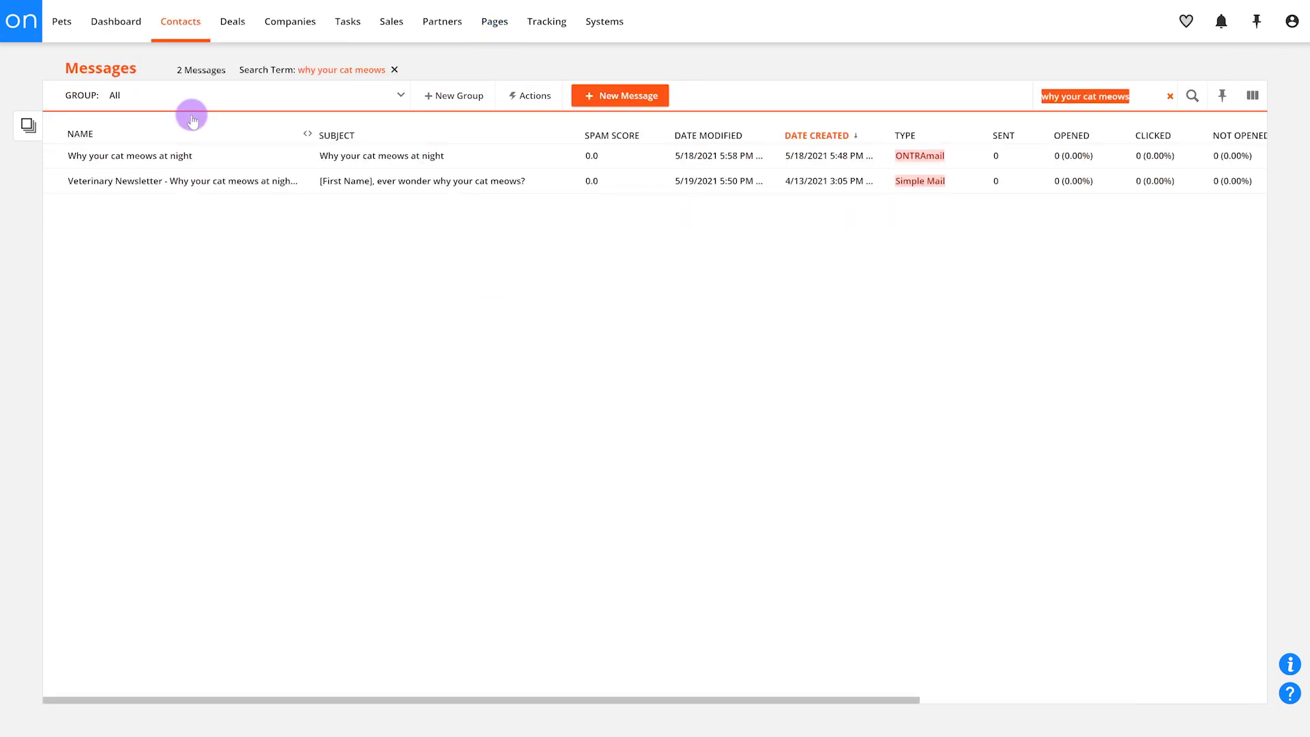
# Step: Open the Veterinary Newsletter cat-meowing email and read down through its body
pyautogui.click(176, 156)
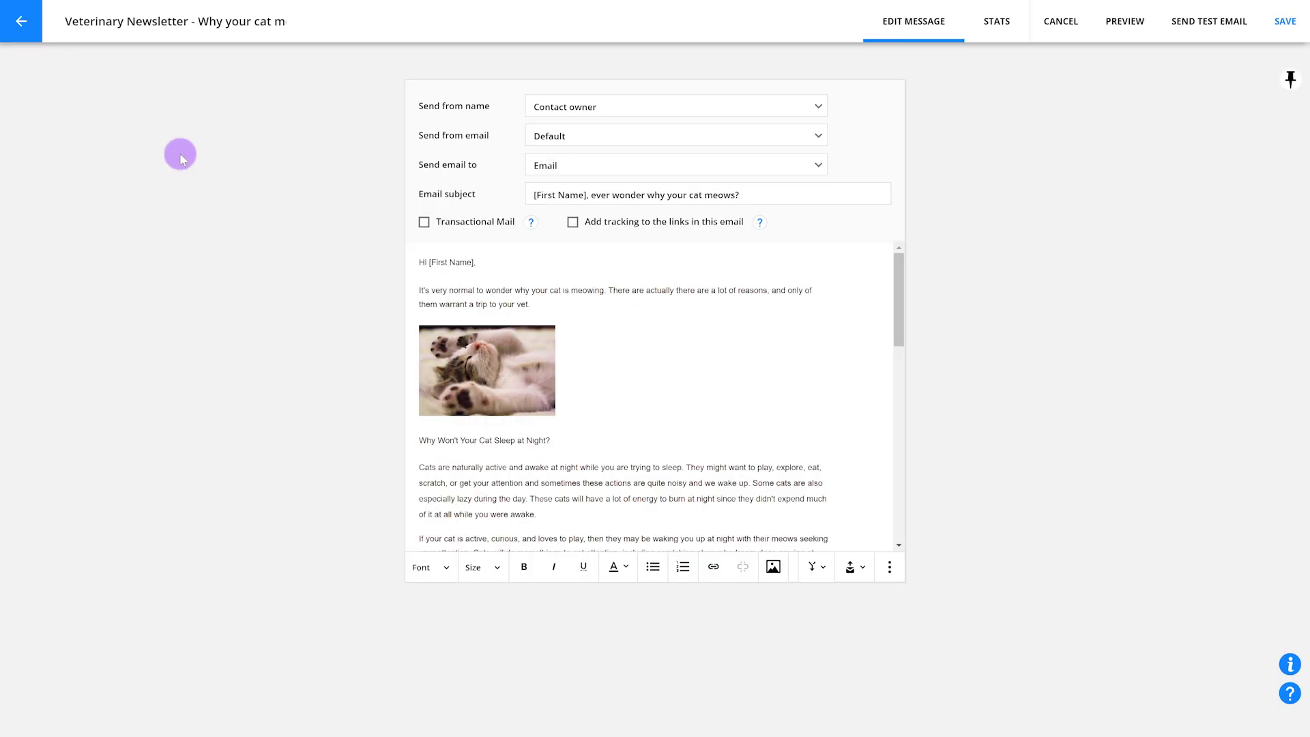
pyautogui.scroll(-5, 529, 360)
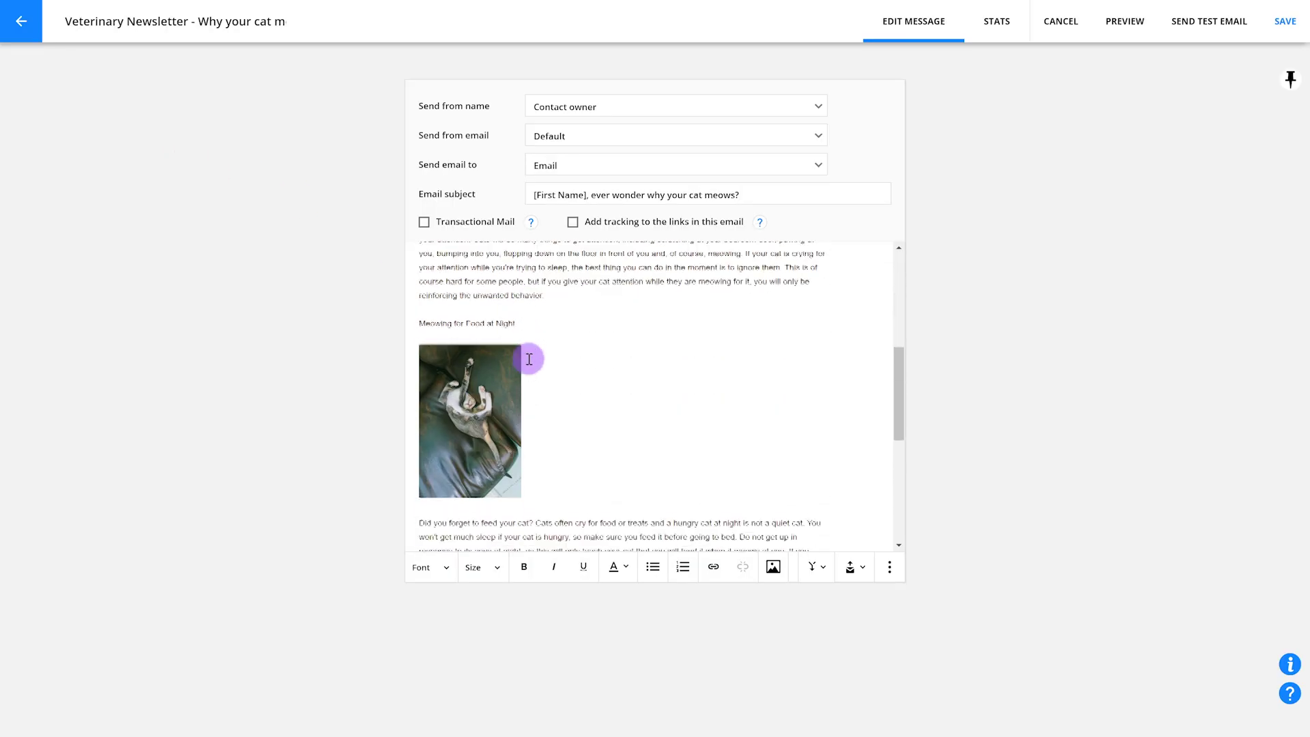
pyautogui.scroll(-2, 525, 360)
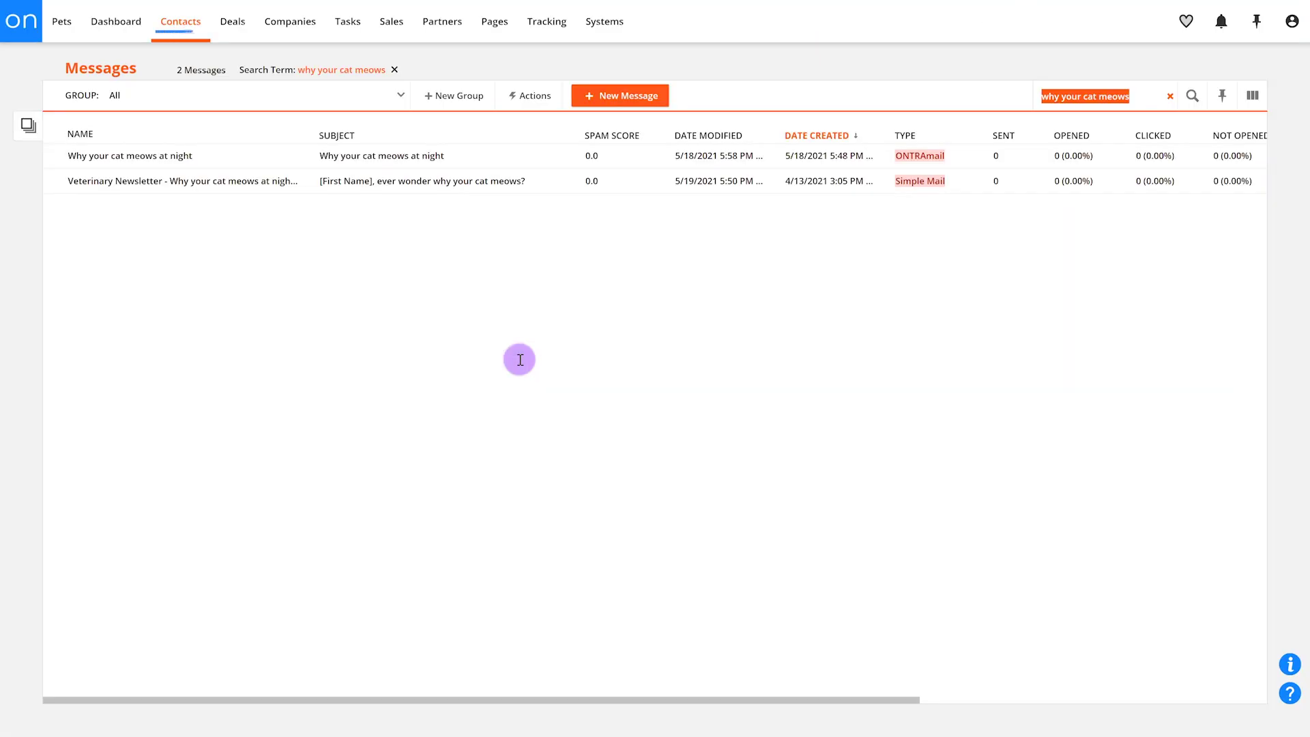
# Step: Open the PawsitiveVibes Welcome Email Split Testing automation in edit mode
pyautogui.moveTo(181, 27)
pyautogui.click(182, 63)
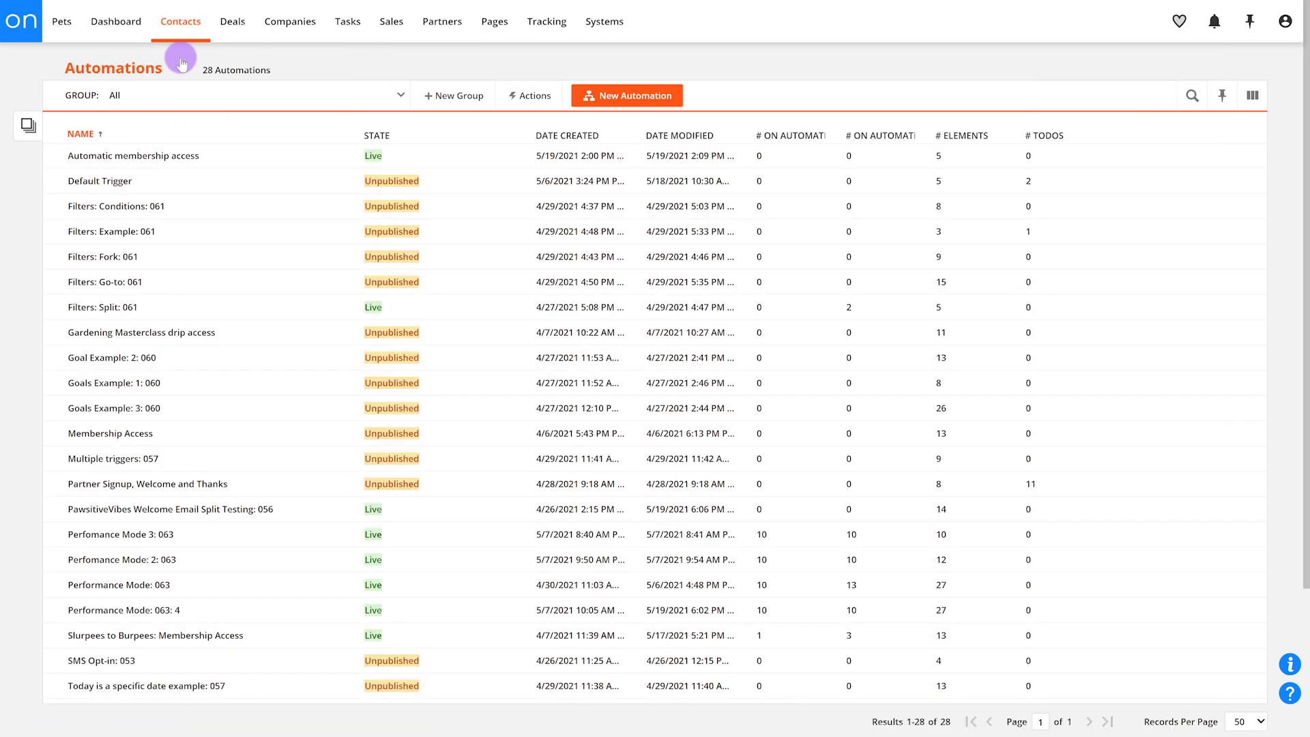
pyautogui.click(225, 510)
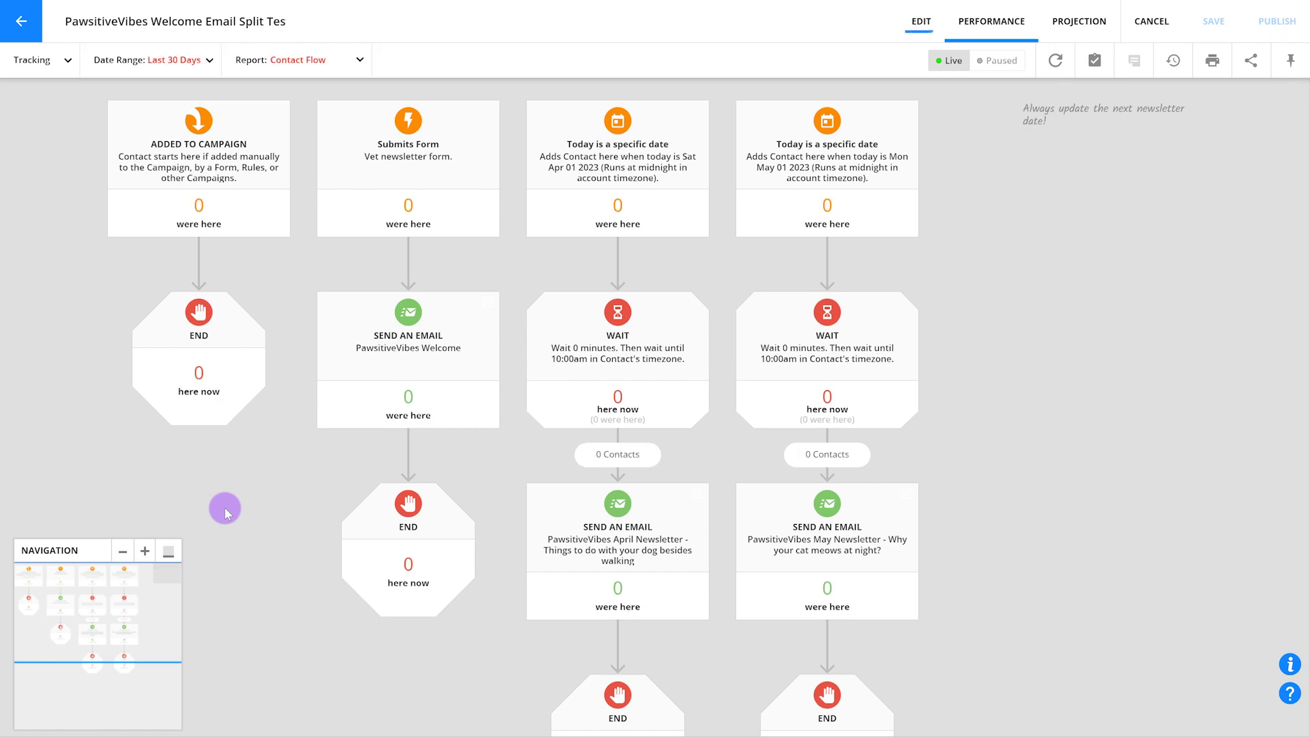
pyautogui.click(921, 21)
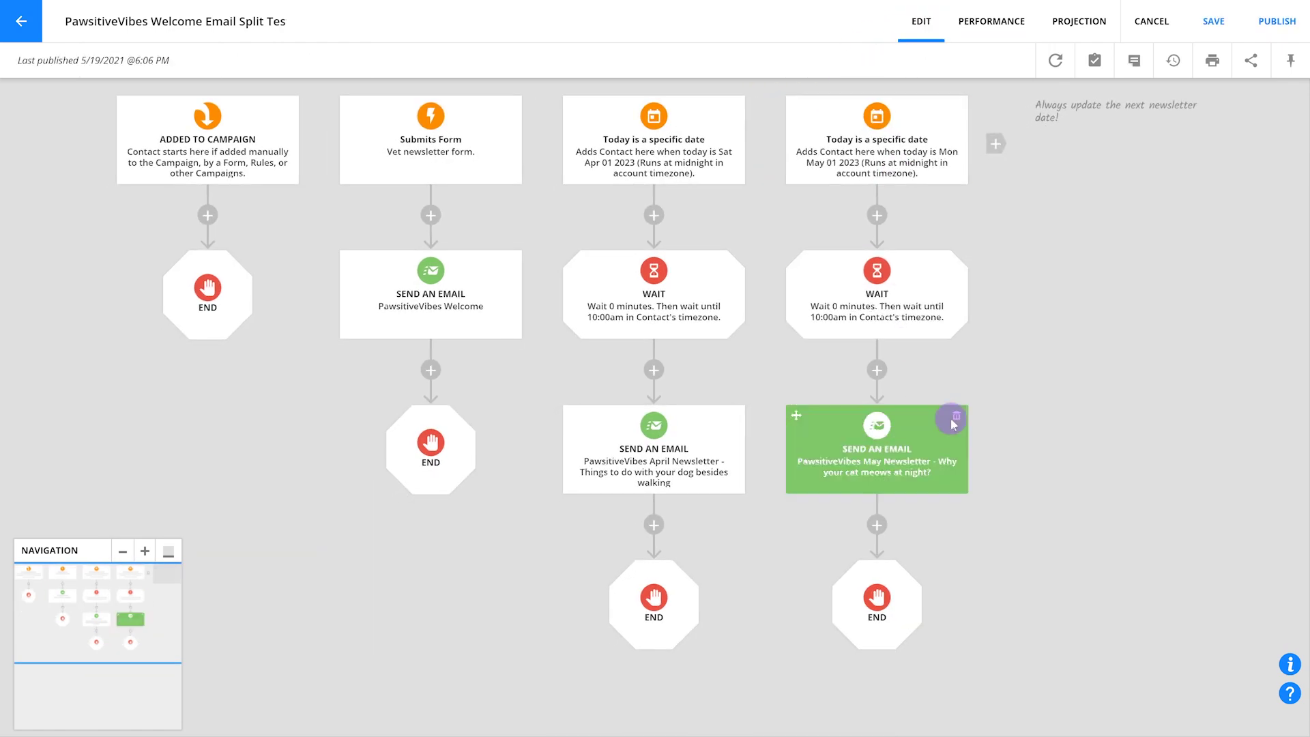
pyautogui.moveTo(1021, 419); pyautogui.dragTo(812, 342)
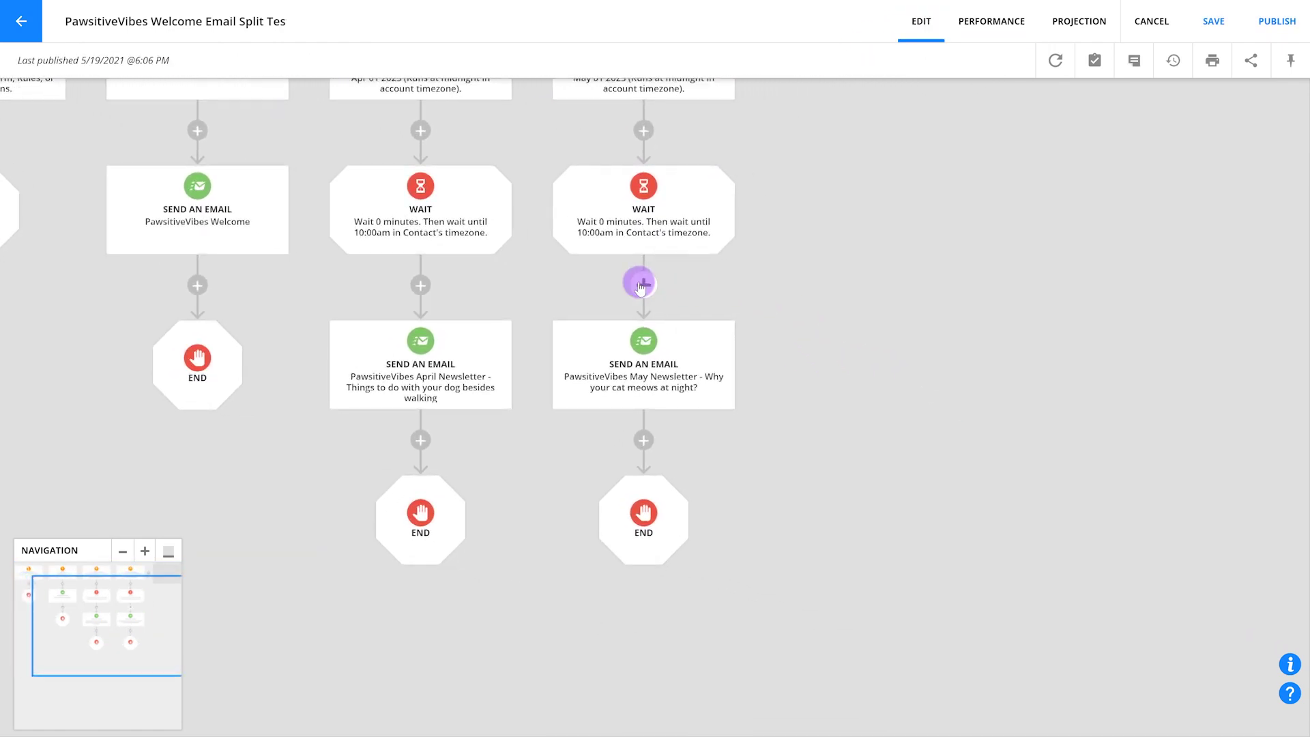
pyautogui.scroll(-2, 640, 286)
# Step: Insert a split test step and move only the May Newsletter email into path A
pyautogui.click(639, 287)
pyautogui.click(689, 232)
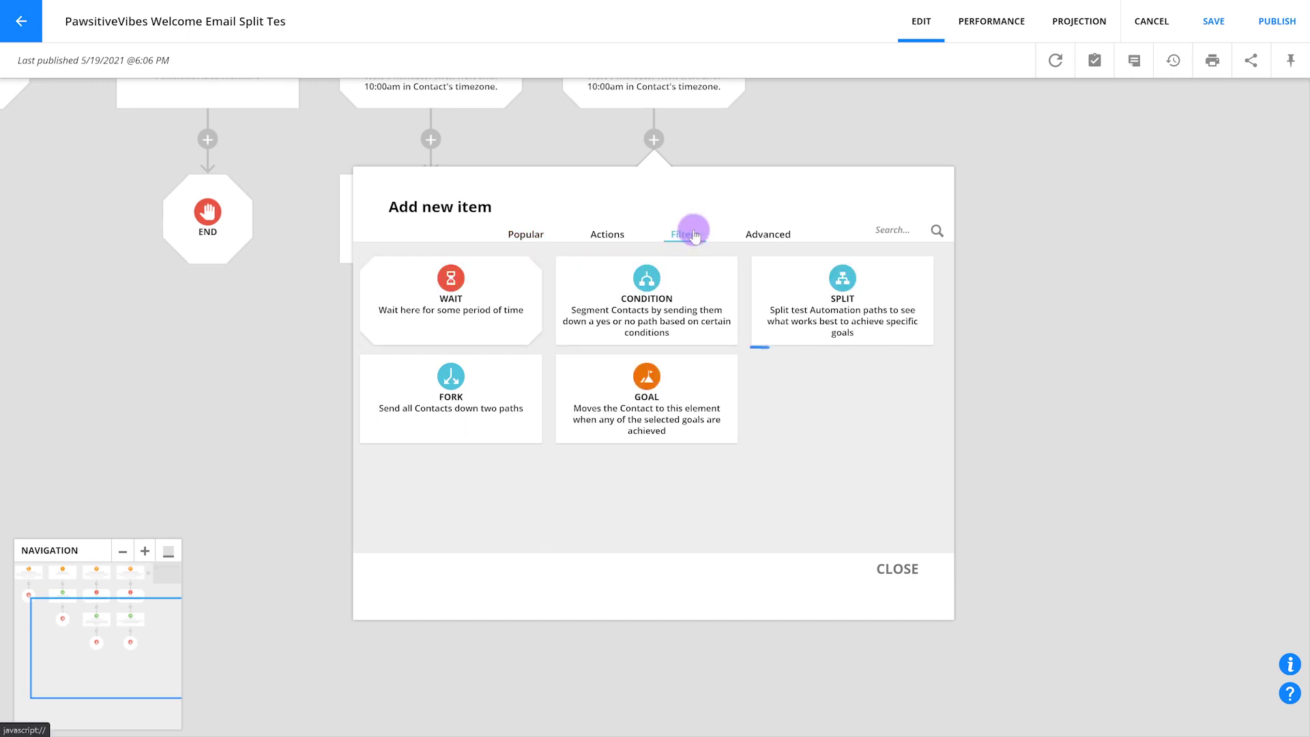
pyautogui.click(818, 314)
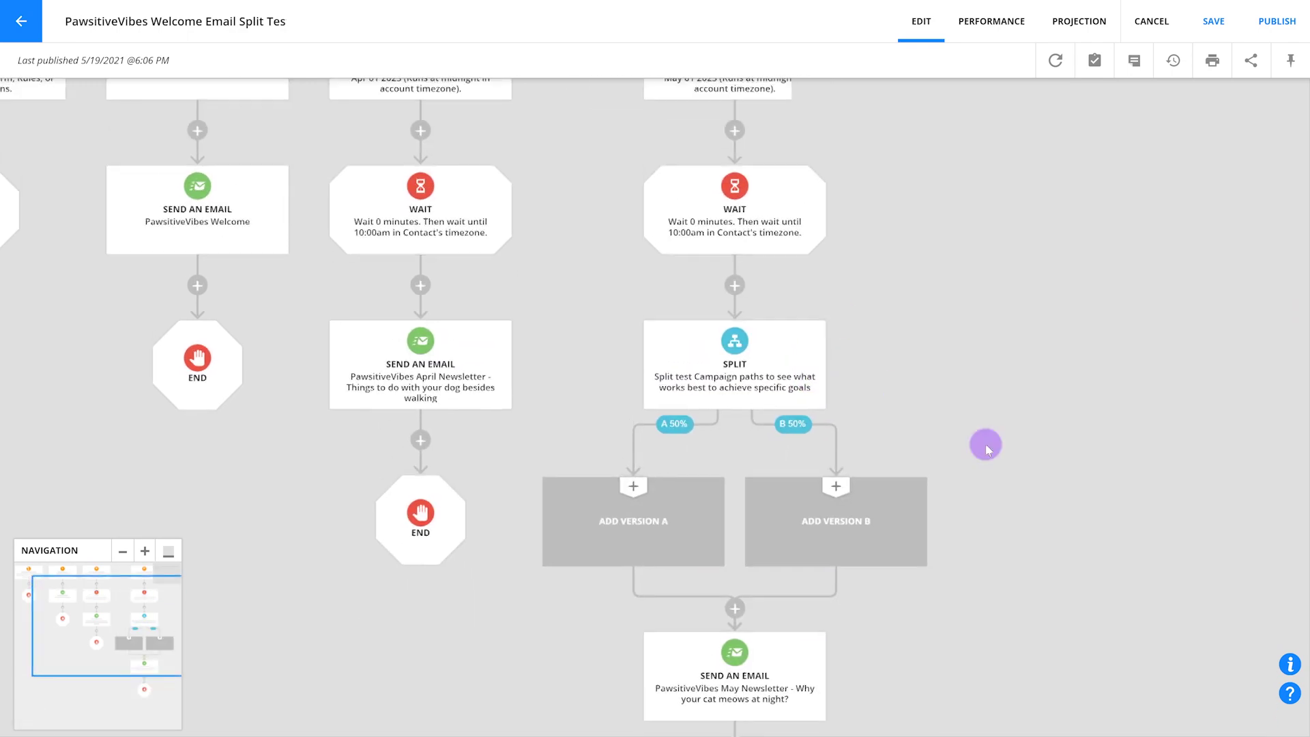
pyautogui.moveTo(1020, 464); pyautogui.dragTo(988, 368)
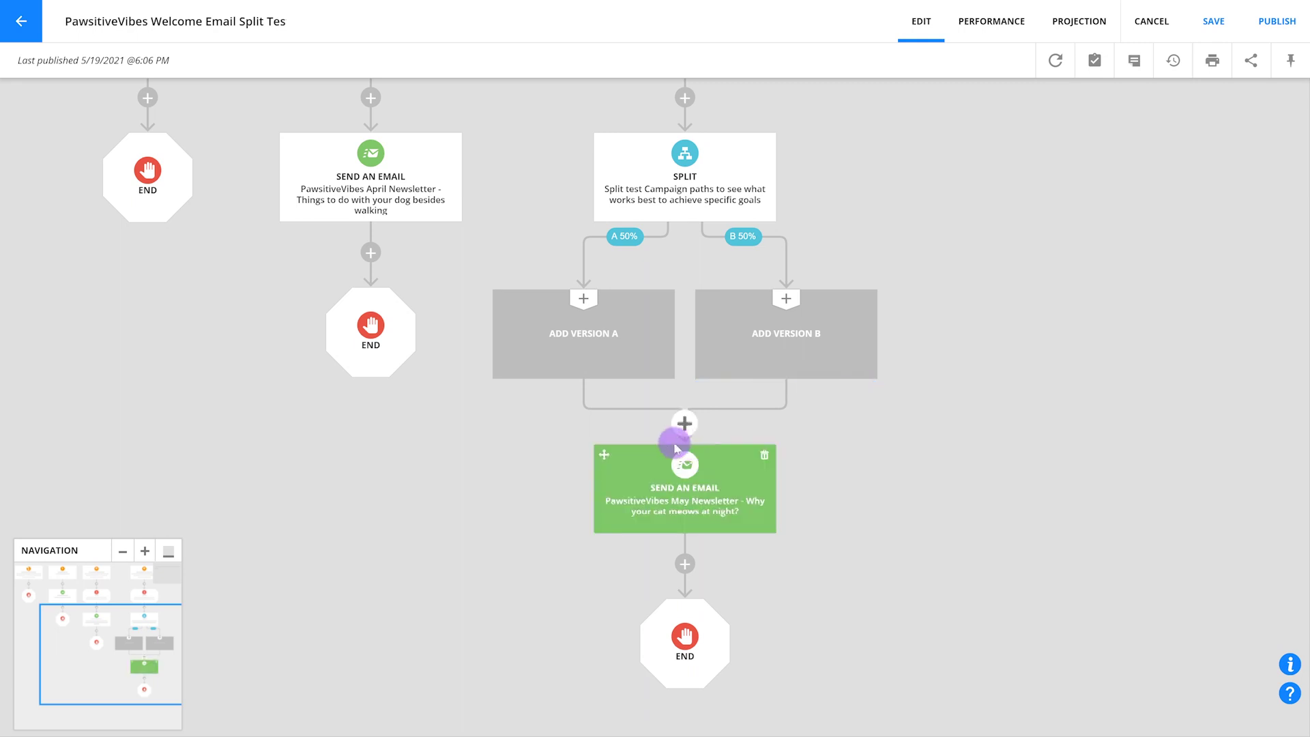
pyautogui.moveTo(604, 454); pyautogui.dragTo(521, 307)
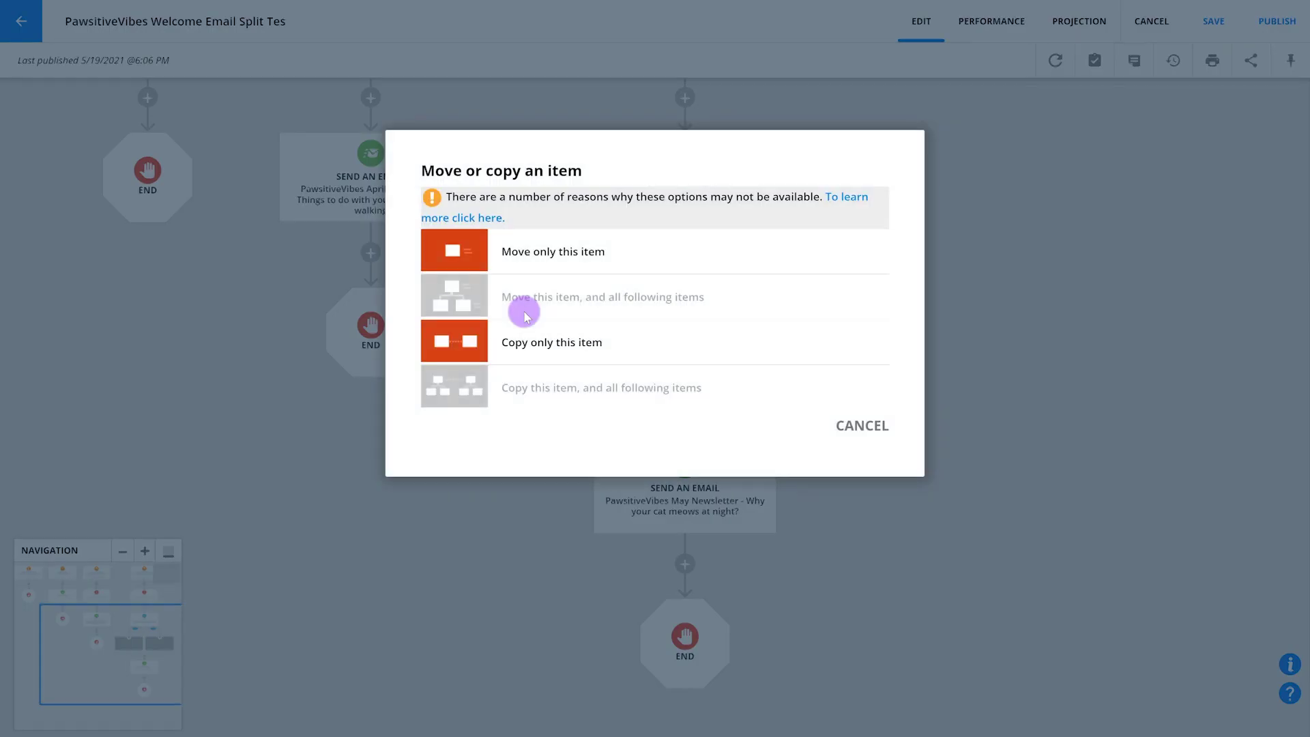
pyautogui.click(545, 254)
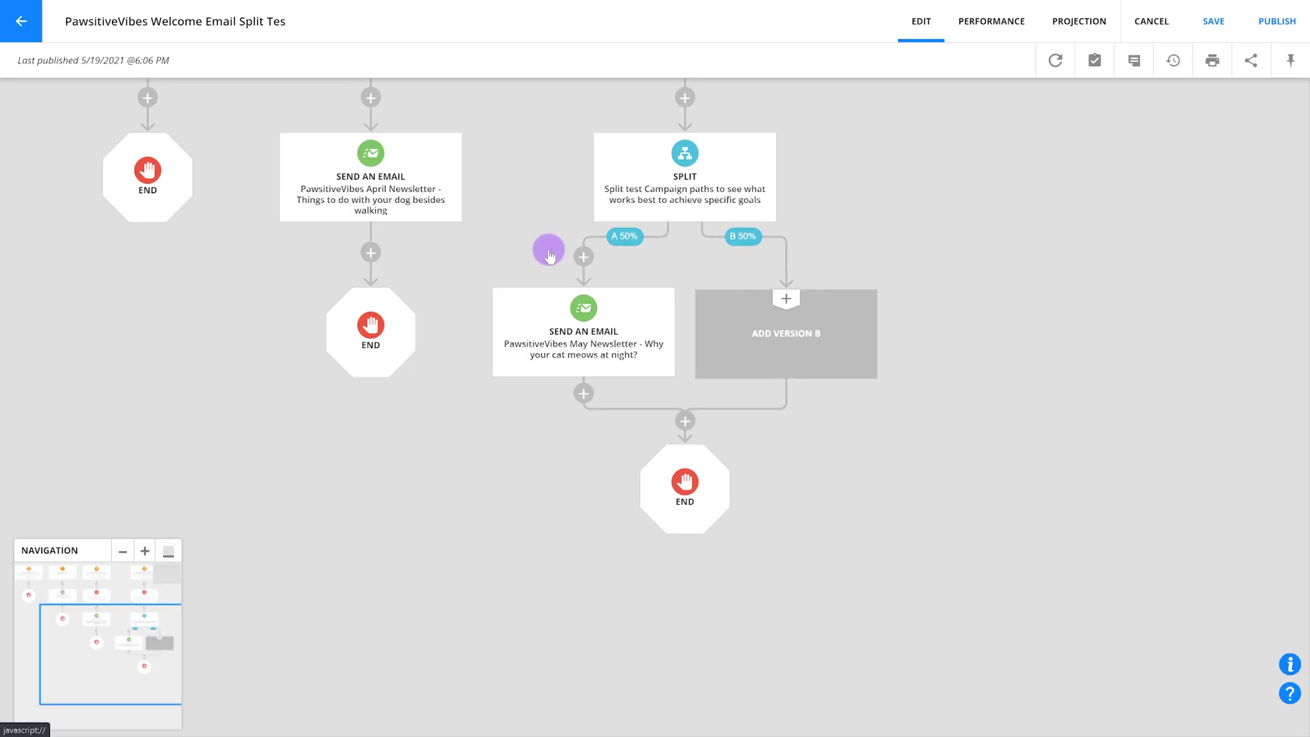
# Step: Add a Send an Email step on path B sending 'Why your cat meows at night'
pyautogui.click(807, 334)
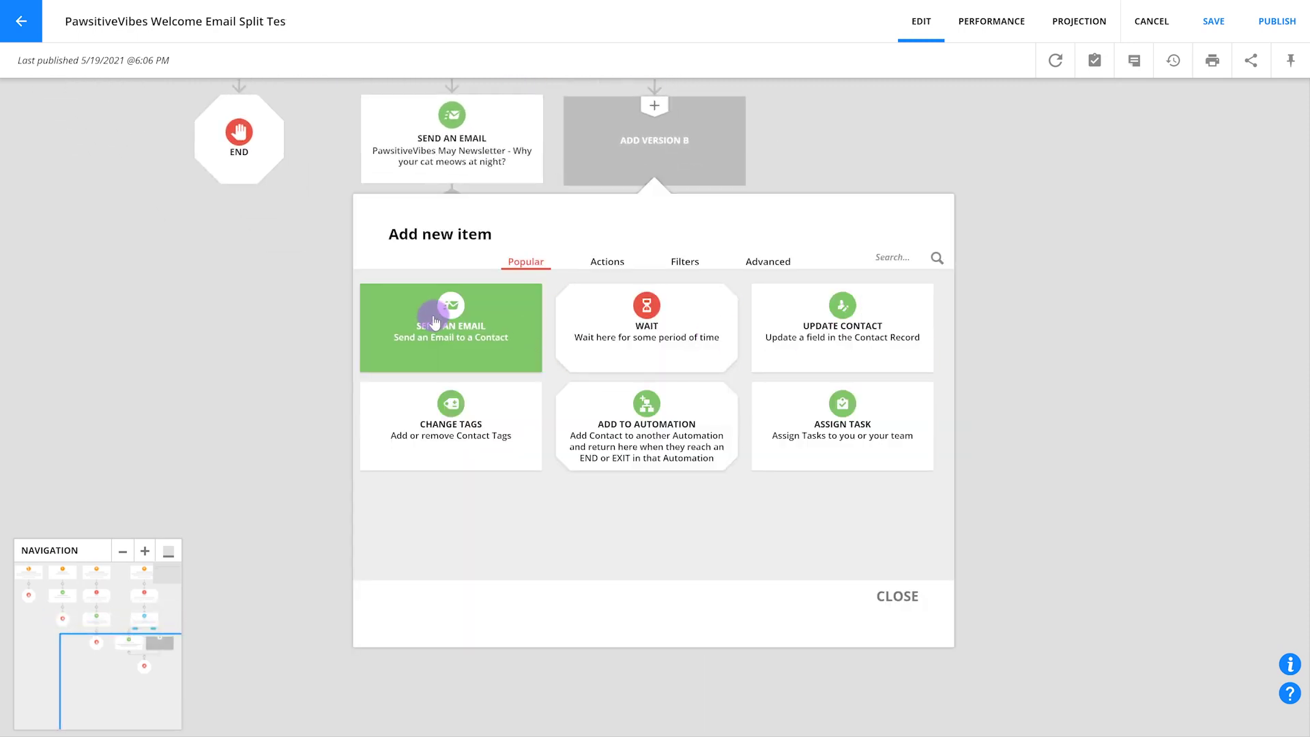
pyautogui.click(432, 313)
pyautogui.click(772, 325)
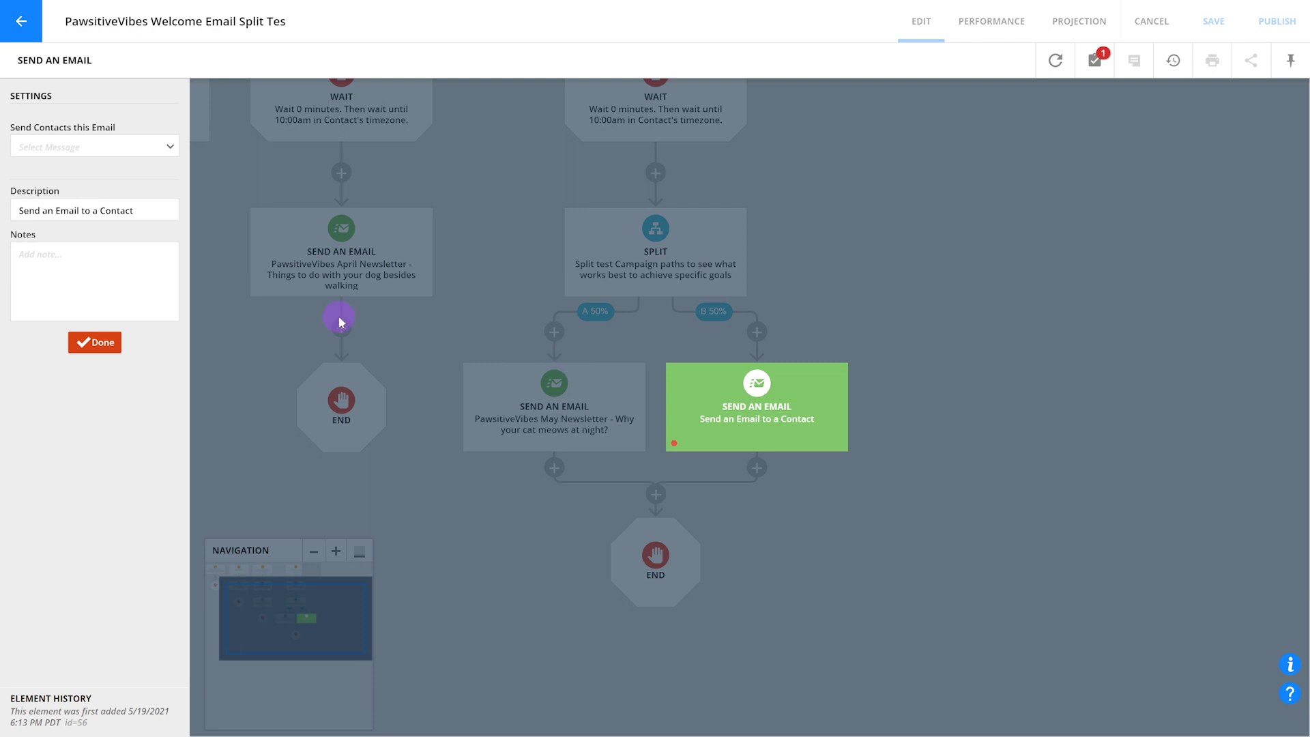
pyautogui.click(109, 147)
pyautogui.write('cat')
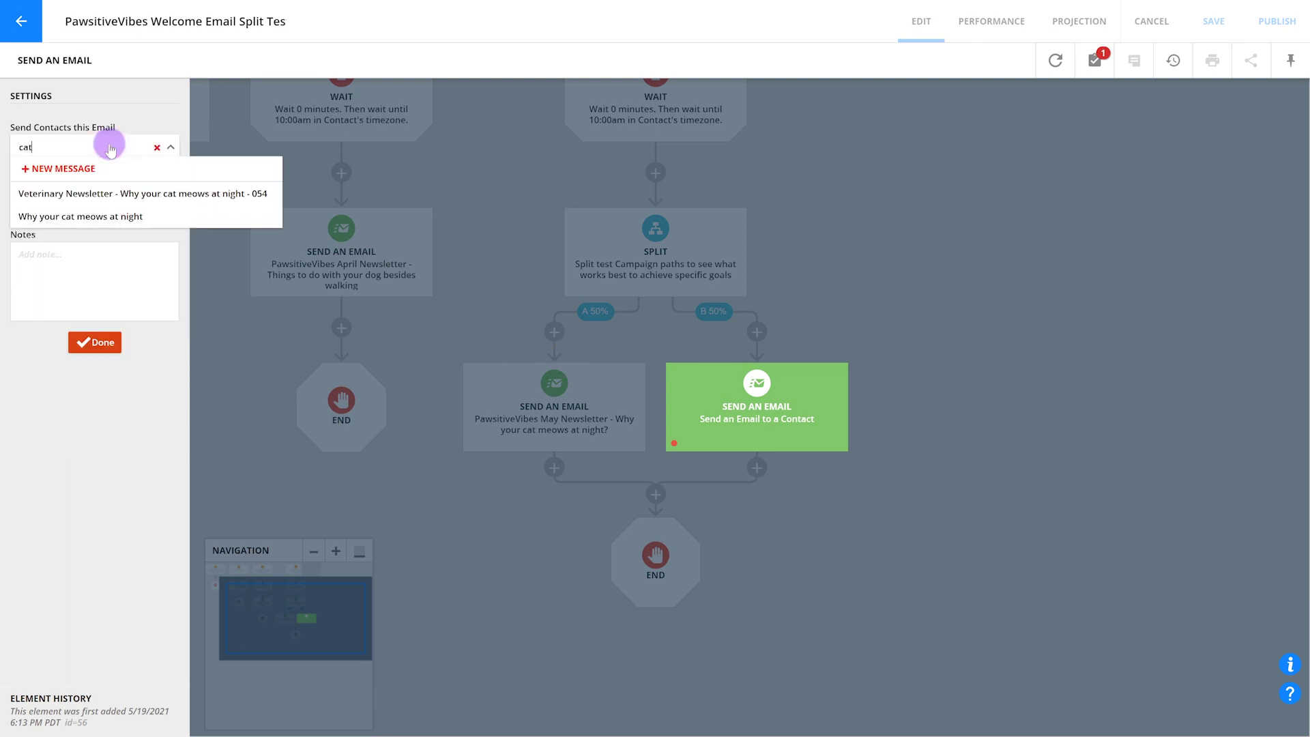
pyautogui.click(112, 216)
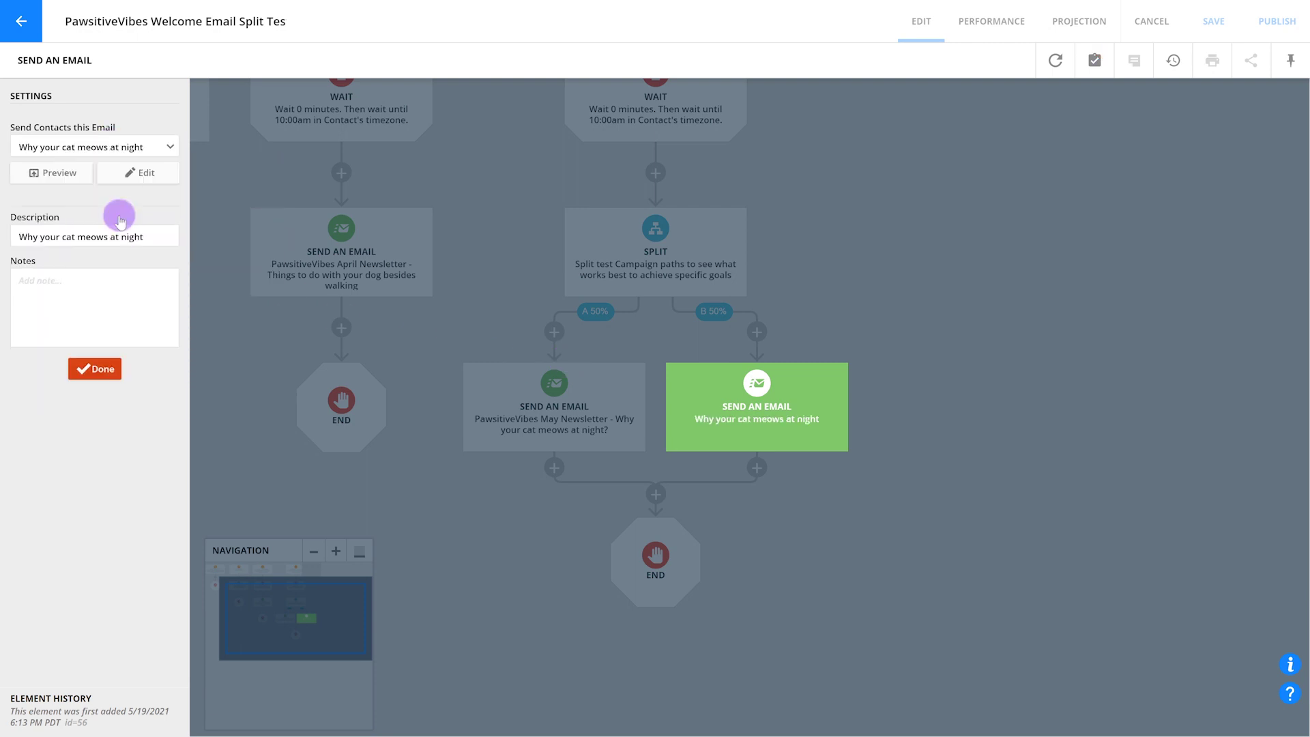
pyautogui.click(109, 369)
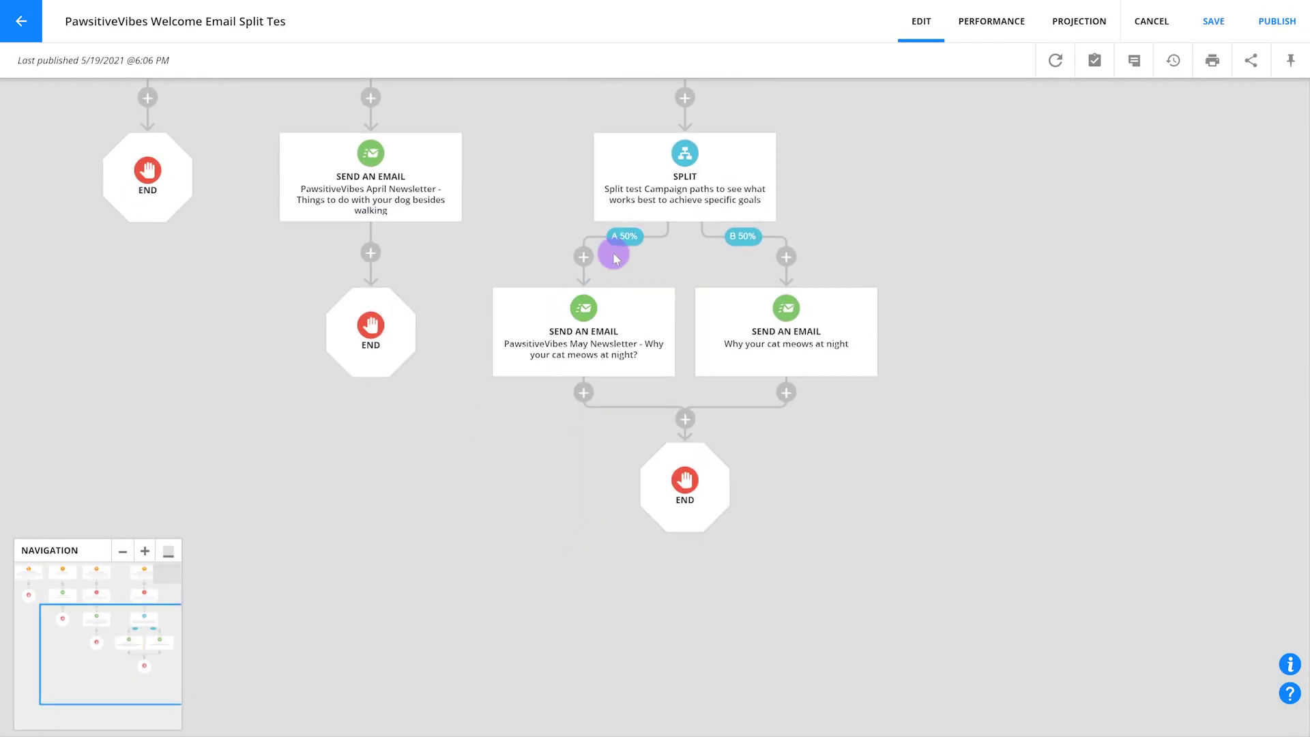
# Step: Set the split to route 80% of contacts to path A and 20% to path B
pyautogui.click(685, 168)
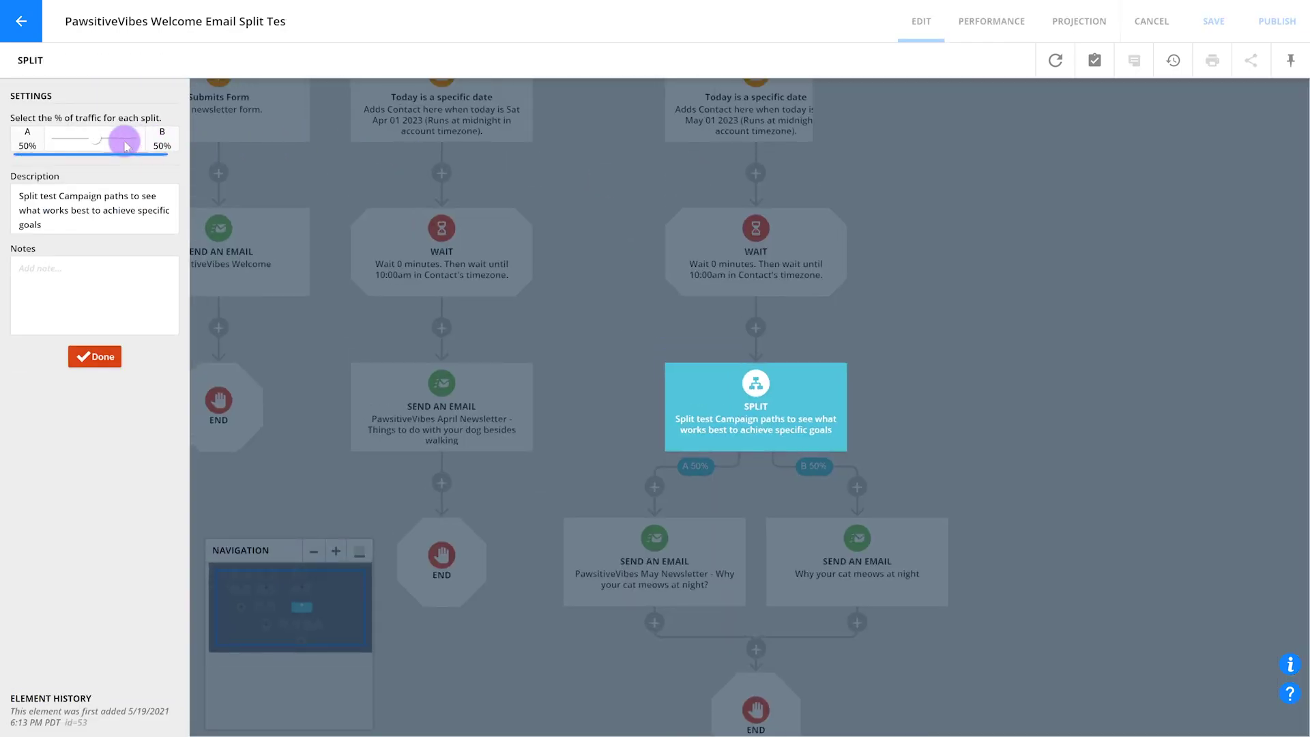
pyautogui.moveTo(100, 143)
pyautogui.mouseDown()
pyautogui.moveTo(75, 147)
pyautogui.moveTo(94, 144)
pyautogui.mouseUp()
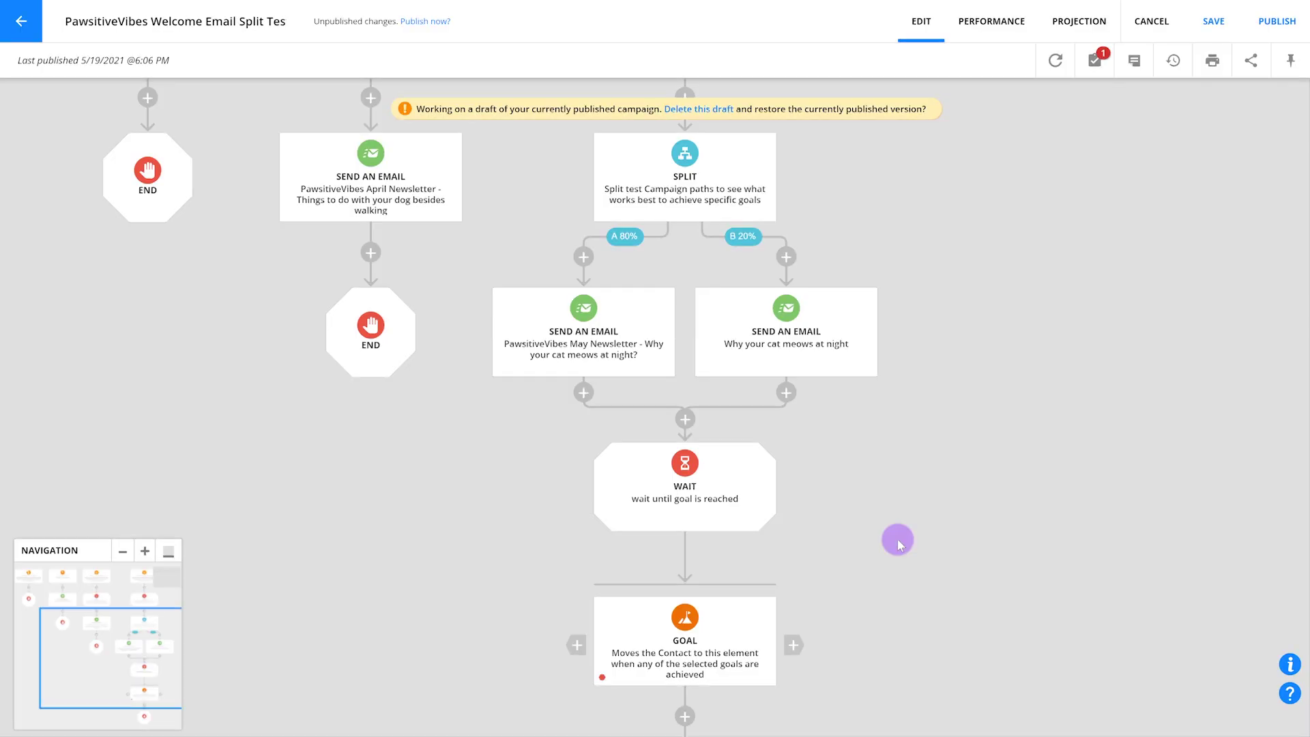
pyautogui.click(678, 638)
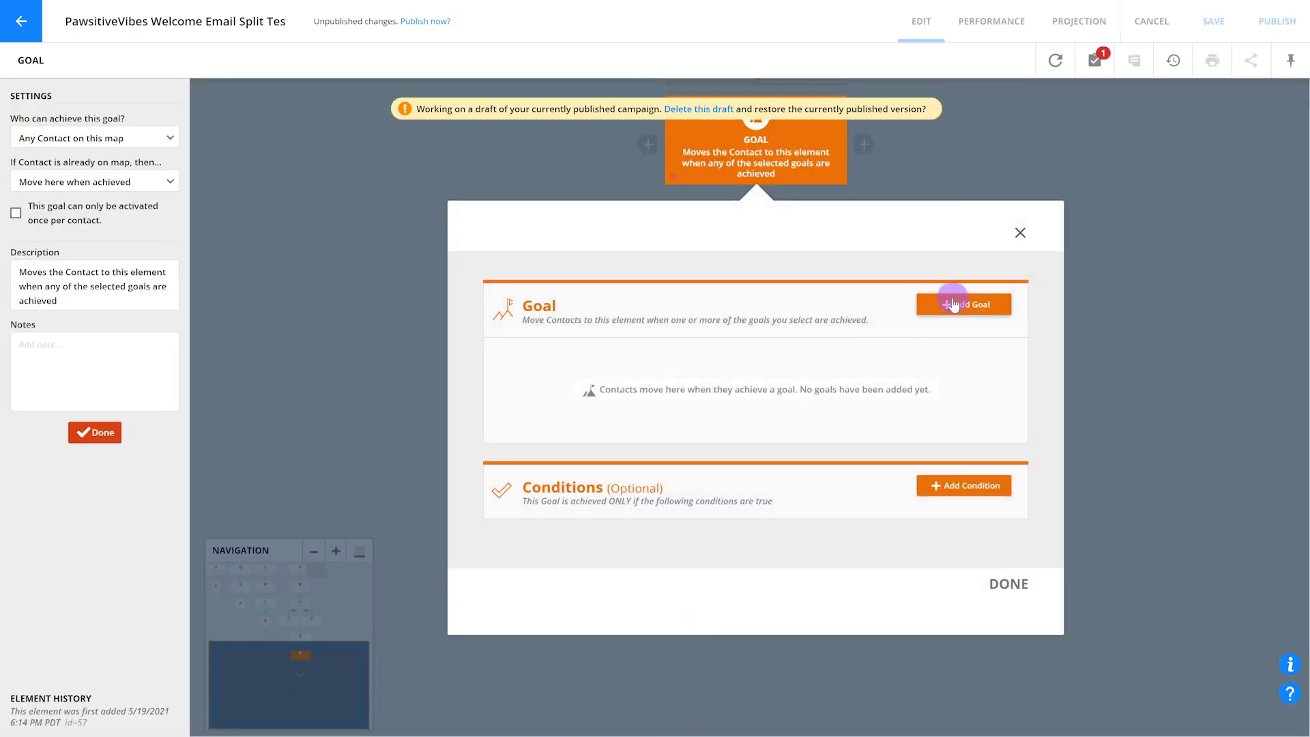
# Step: Make the goal trigger when a contact purchases the Pet Check-Up product
pyautogui.click(954, 305)
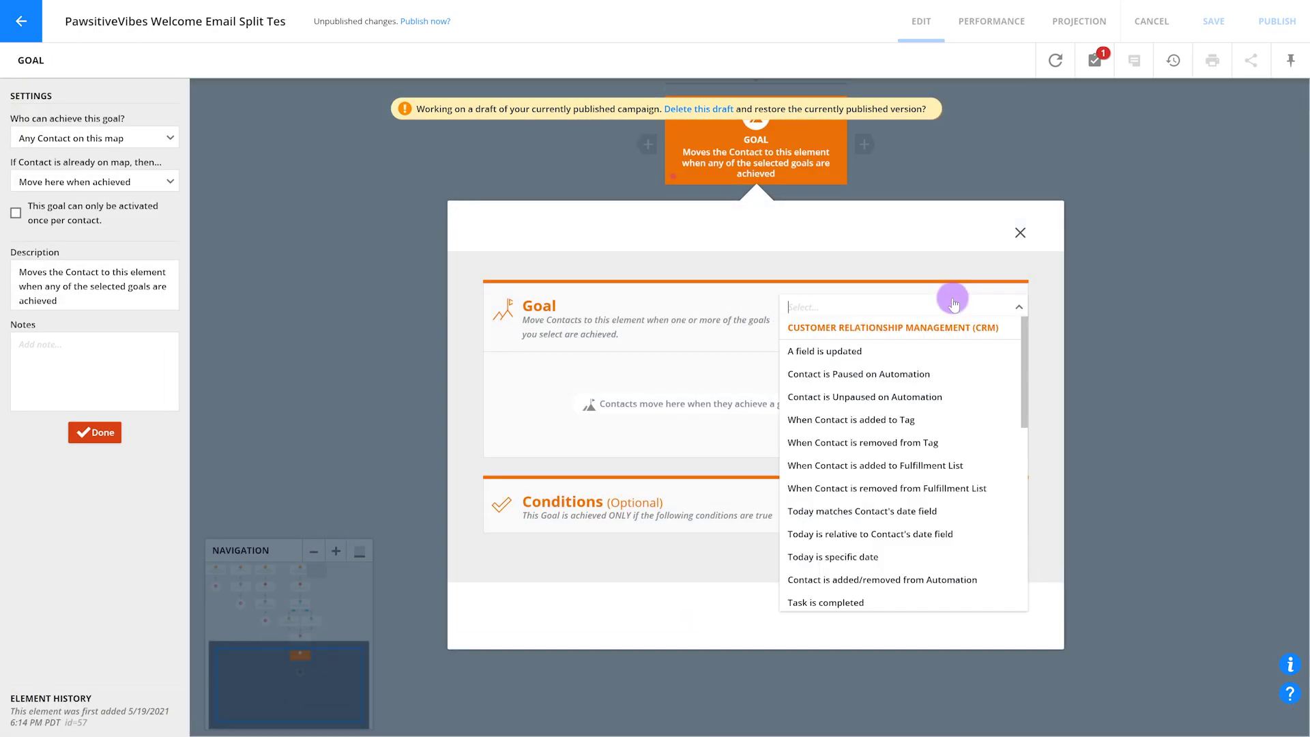
pyautogui.write('purch')
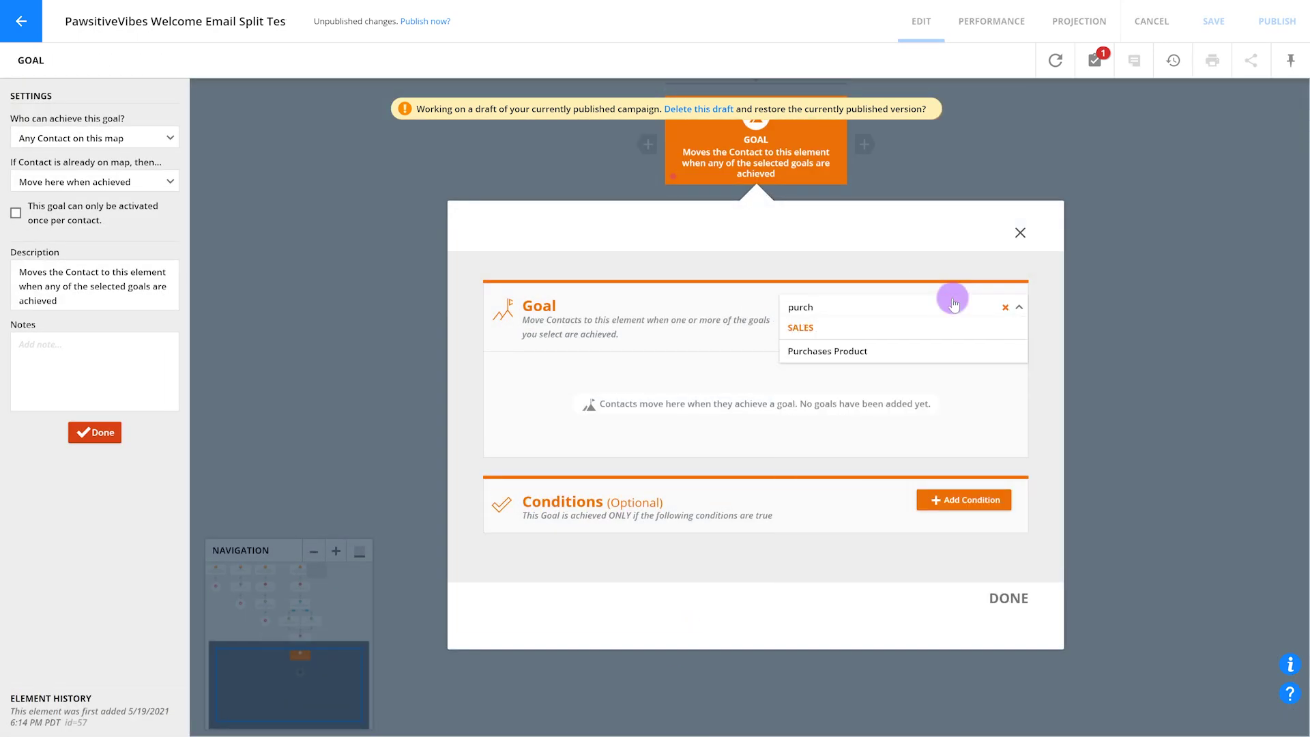
pyautogui.click(878, 352)
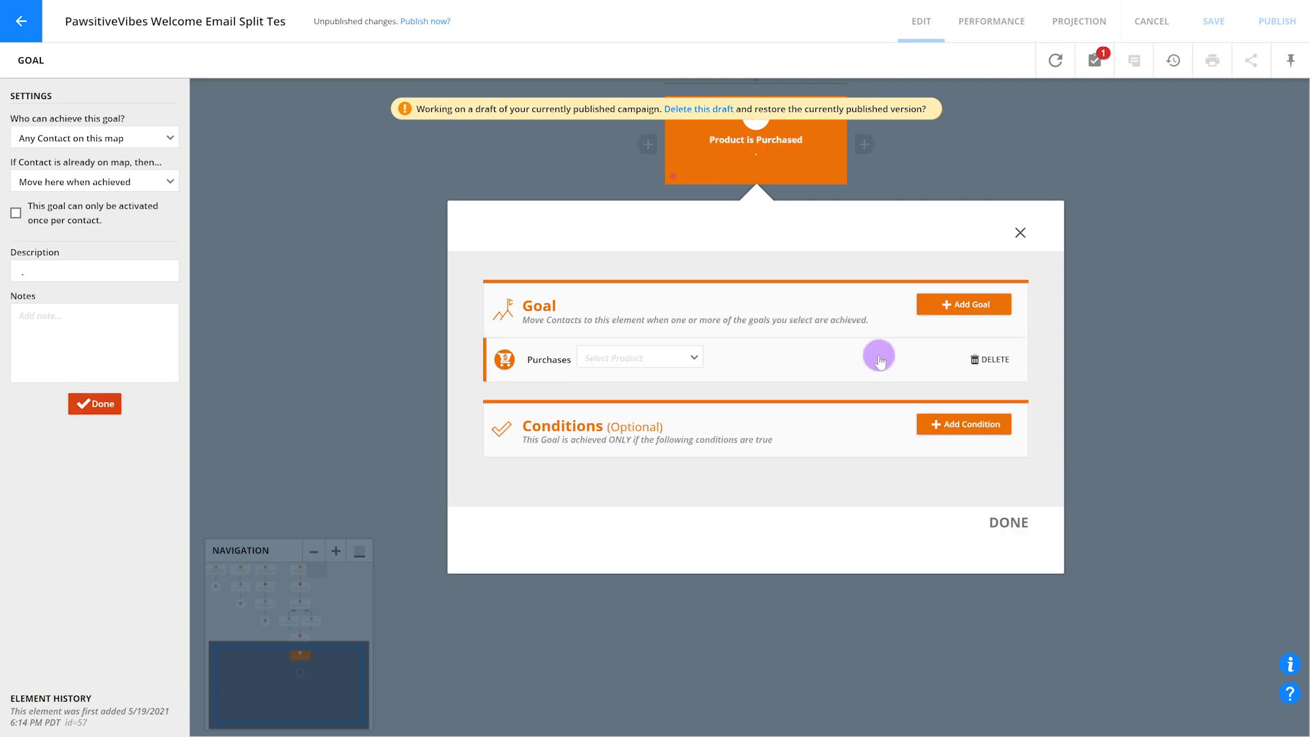
pyautogui.click(637, 359)
pyautogui.write('pet')
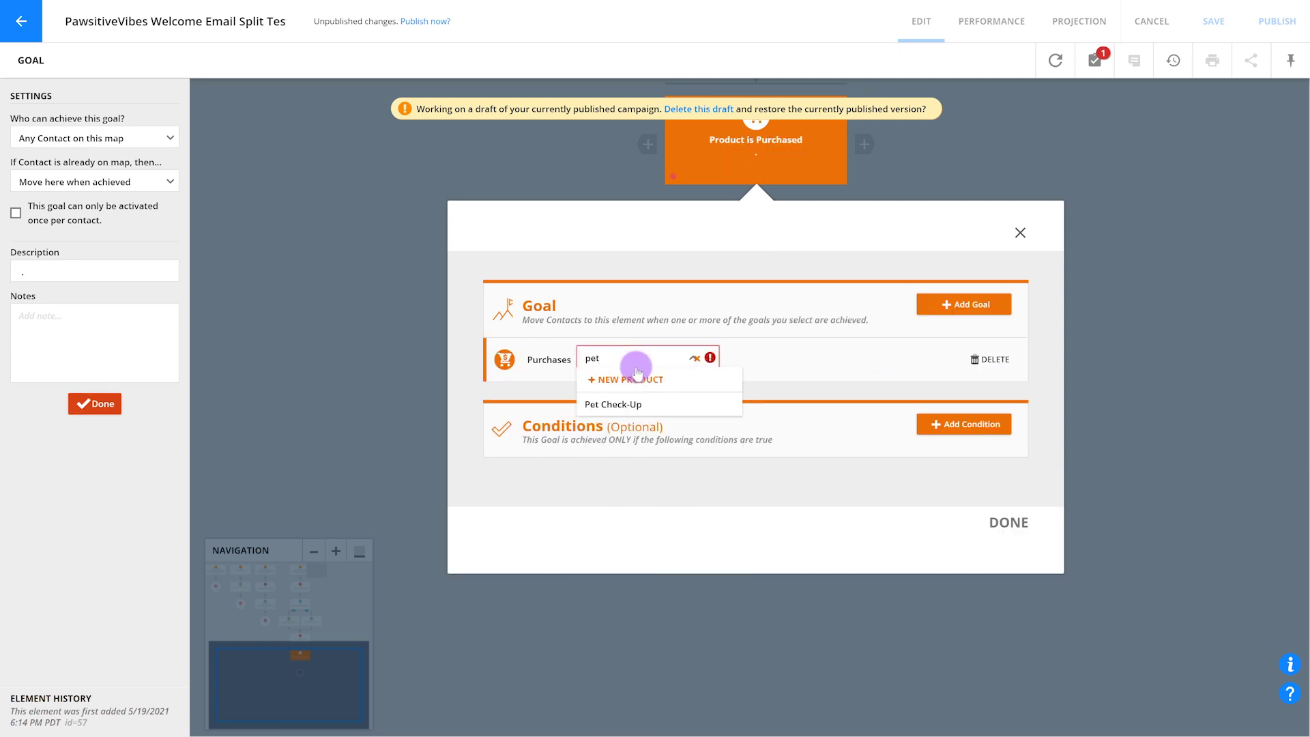
pyautogui.click(621, 404)
pyautogui.click(991, 530)
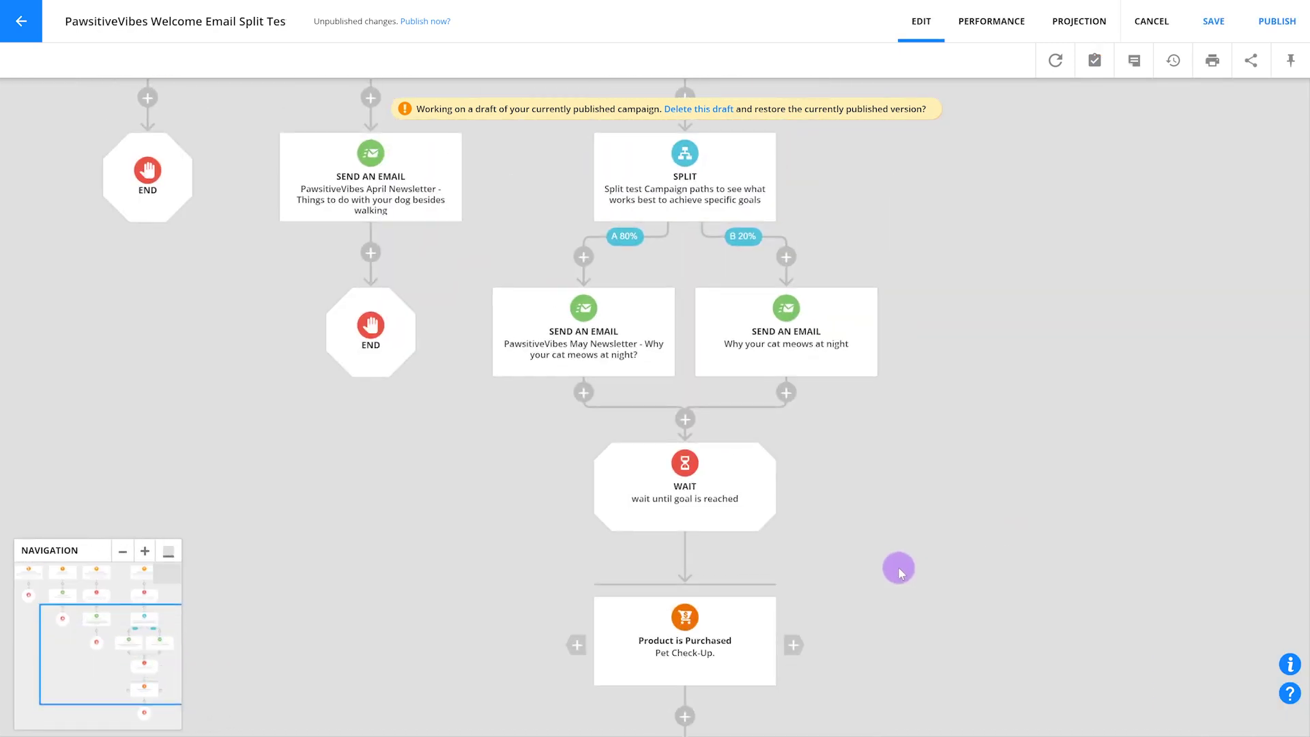
# Step: Save and publish the automation, dismissing the confirmation
pyautogui.click(1276, 22)
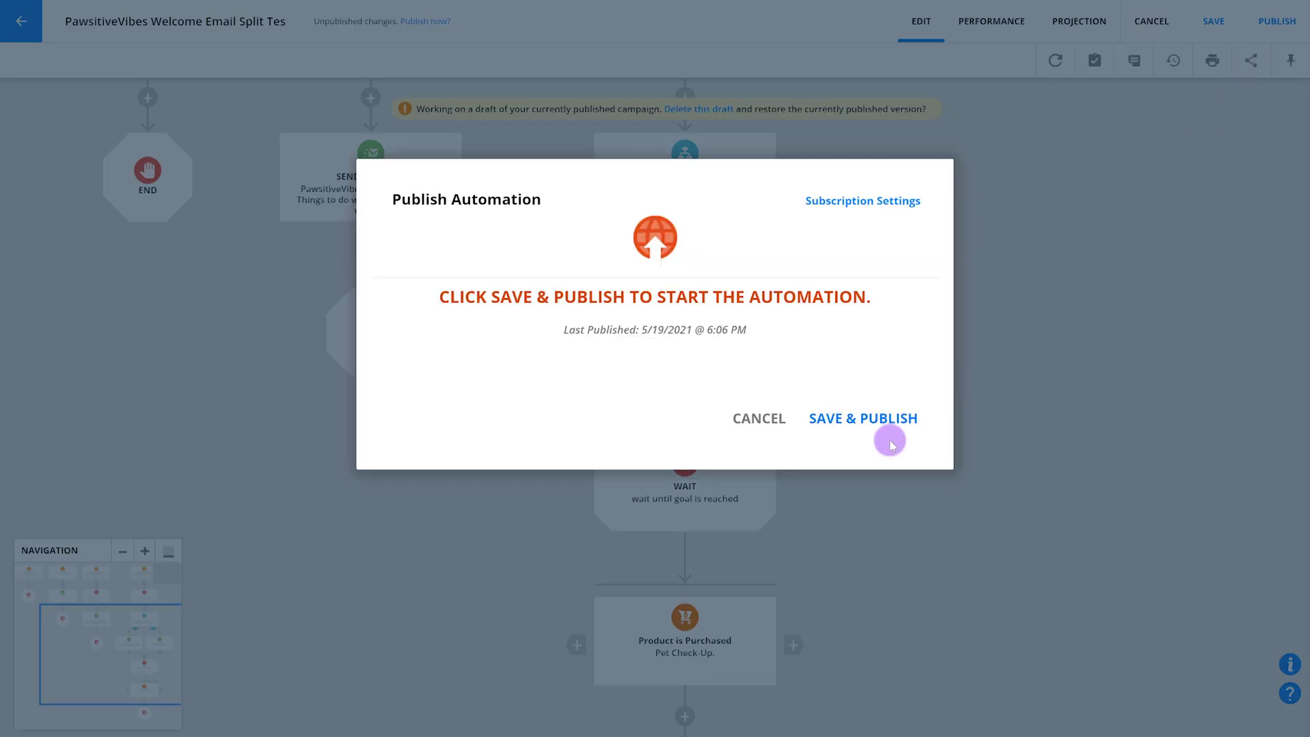
pyautogui.click(887, 431)
pyautogui.click(891, 408)
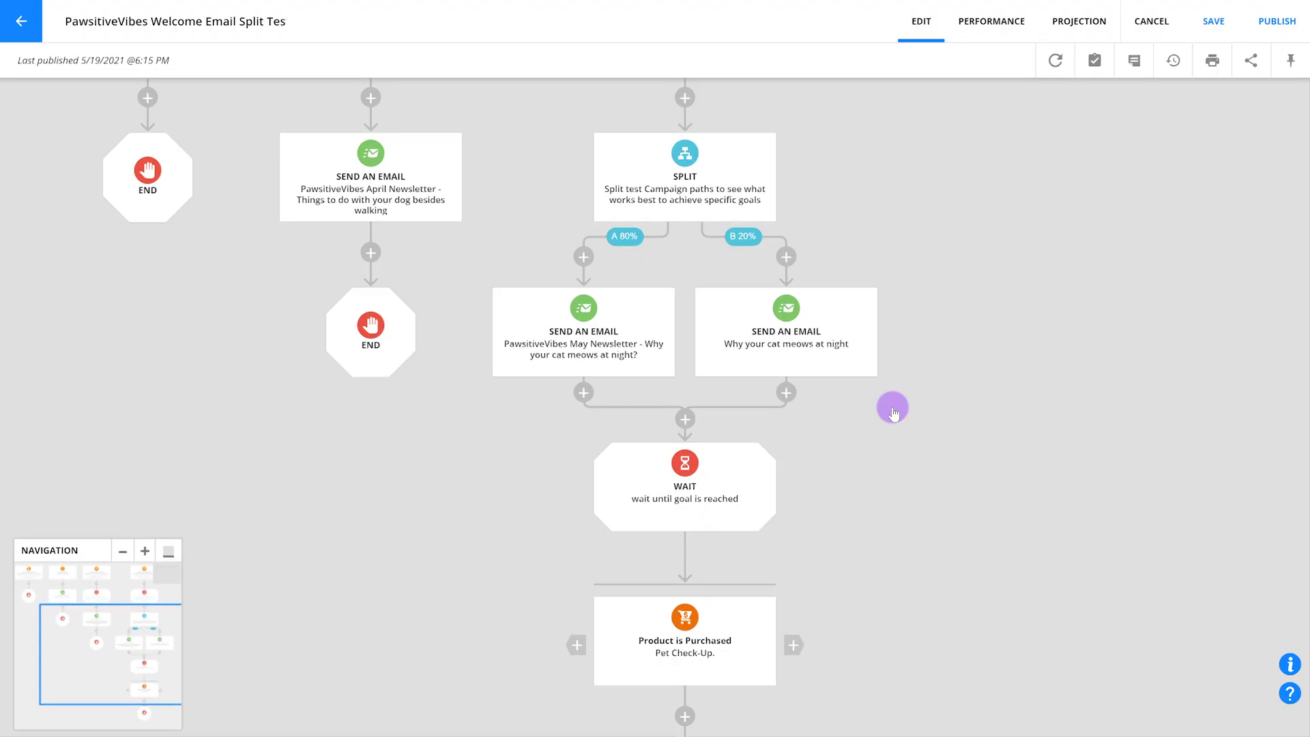
# Step: Switch to the campaign's performance view and review the available report types
pyautogui.click(994, 18)
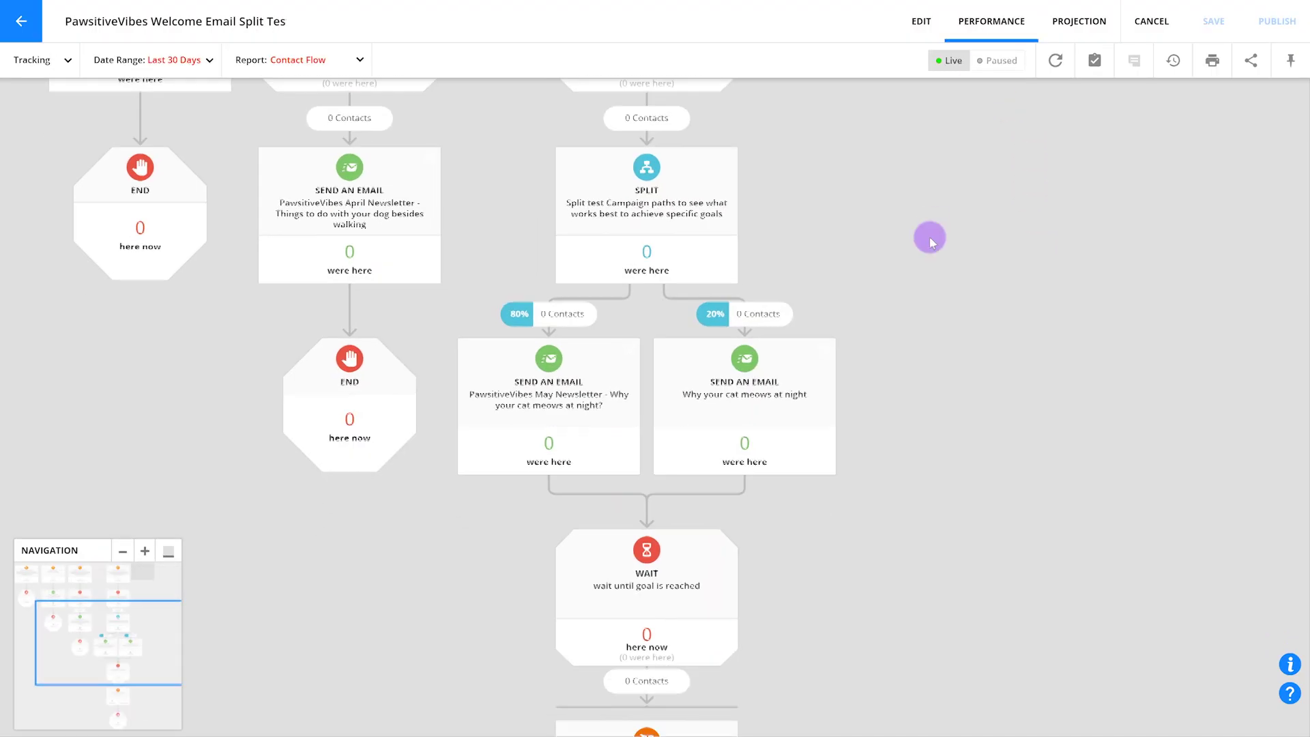
pyautogui.moveTo(943, 509); pyautogui.dragTo(953, 401)
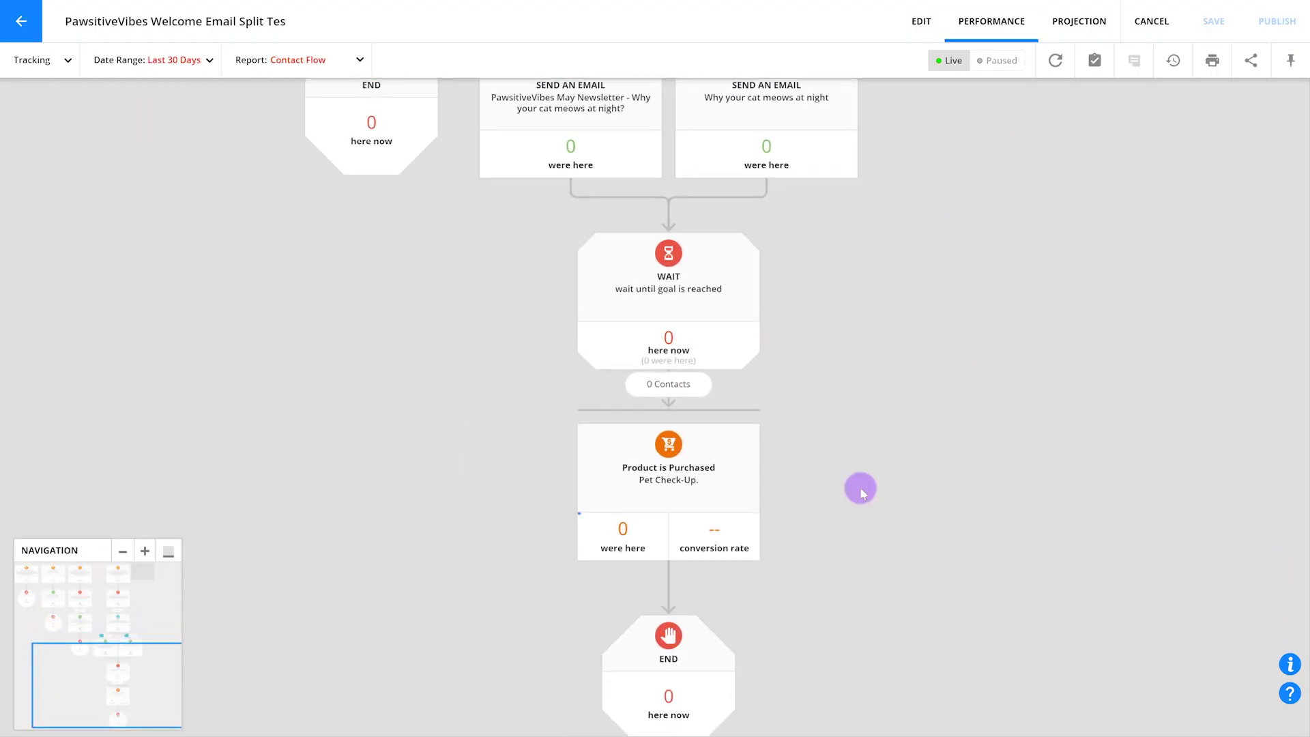
pyautogui.click(677, 482)
pyautogui.click(272, 60)
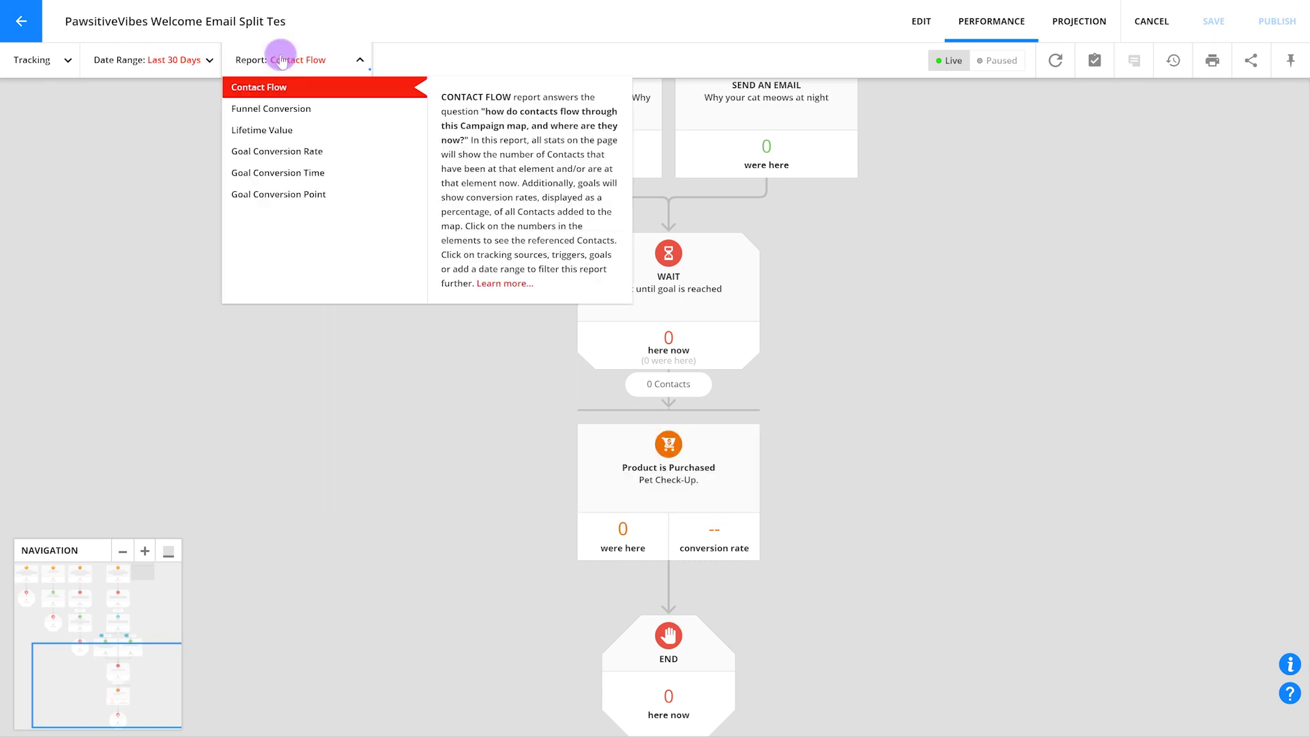
pyautogui.click(124, 182)
# Step: Toggle sending statistics on and off for path A's email
pyautogui.moveTo(448, 374); pyautogui.dragTo(413, 659)
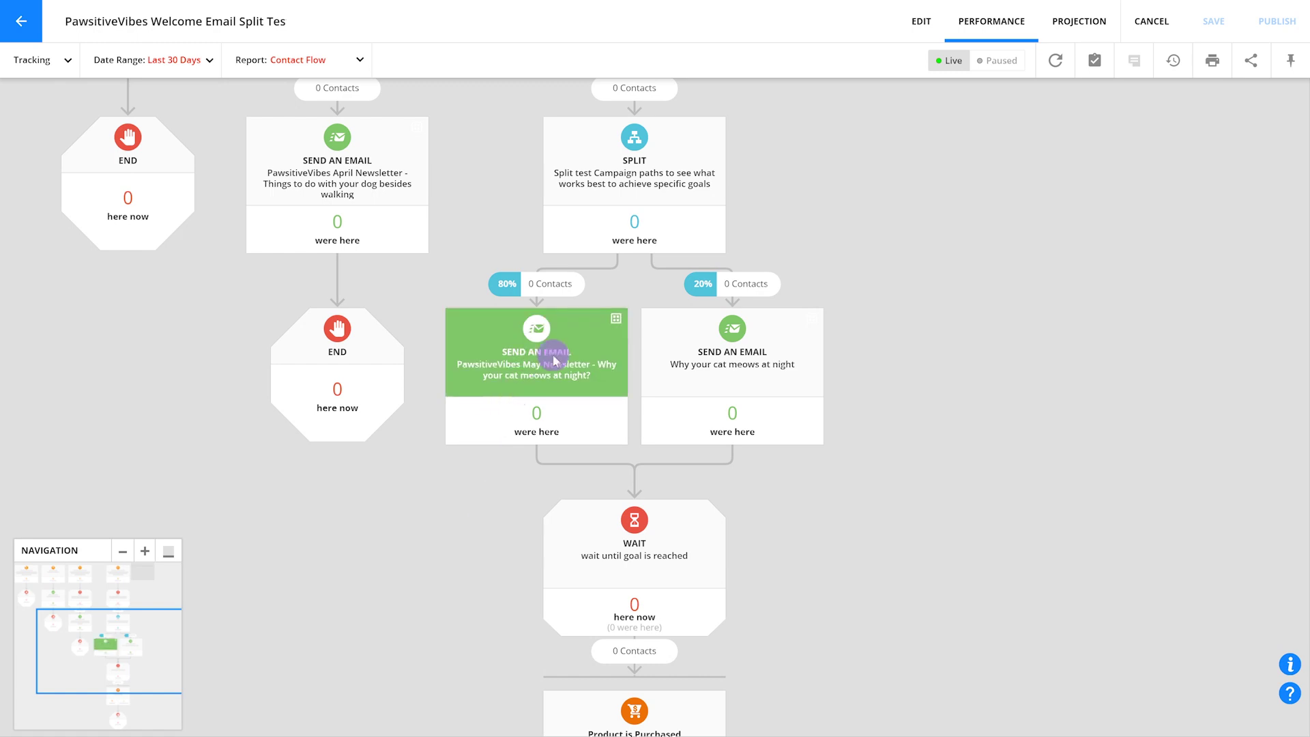
pyautogui.click(614, 320)
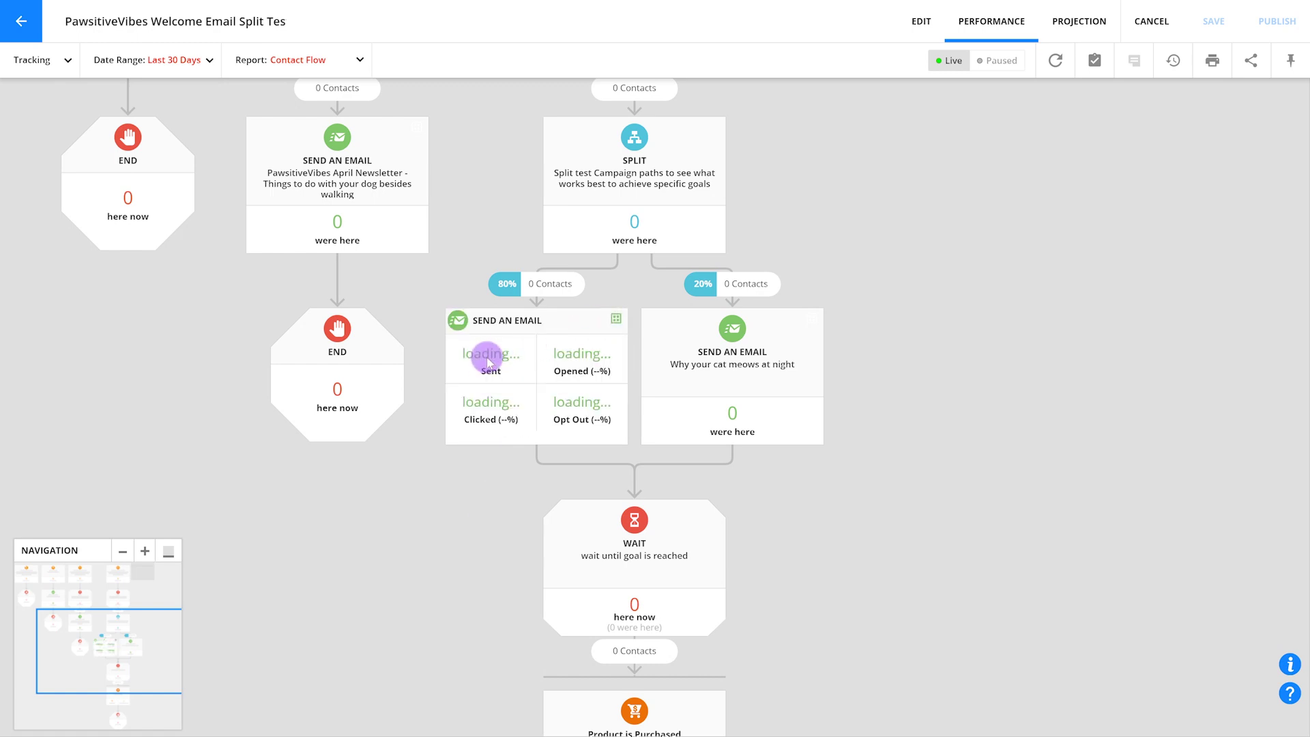
pyautogui.click(614, 321)
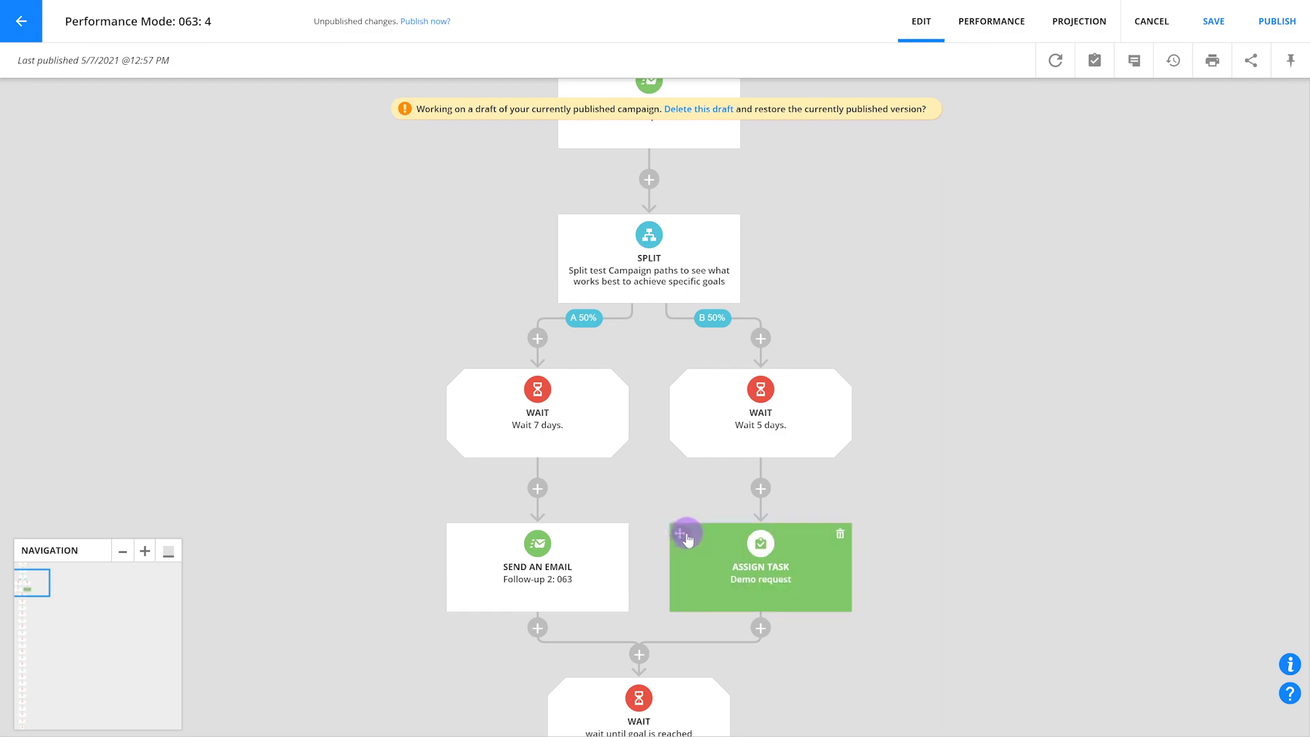
# Step: Move only the Demo request task onto branch B's 5-day wait, then check split settings
pyautogui.moveTo(683, 538); pyautogui.dragTo(767, 342)
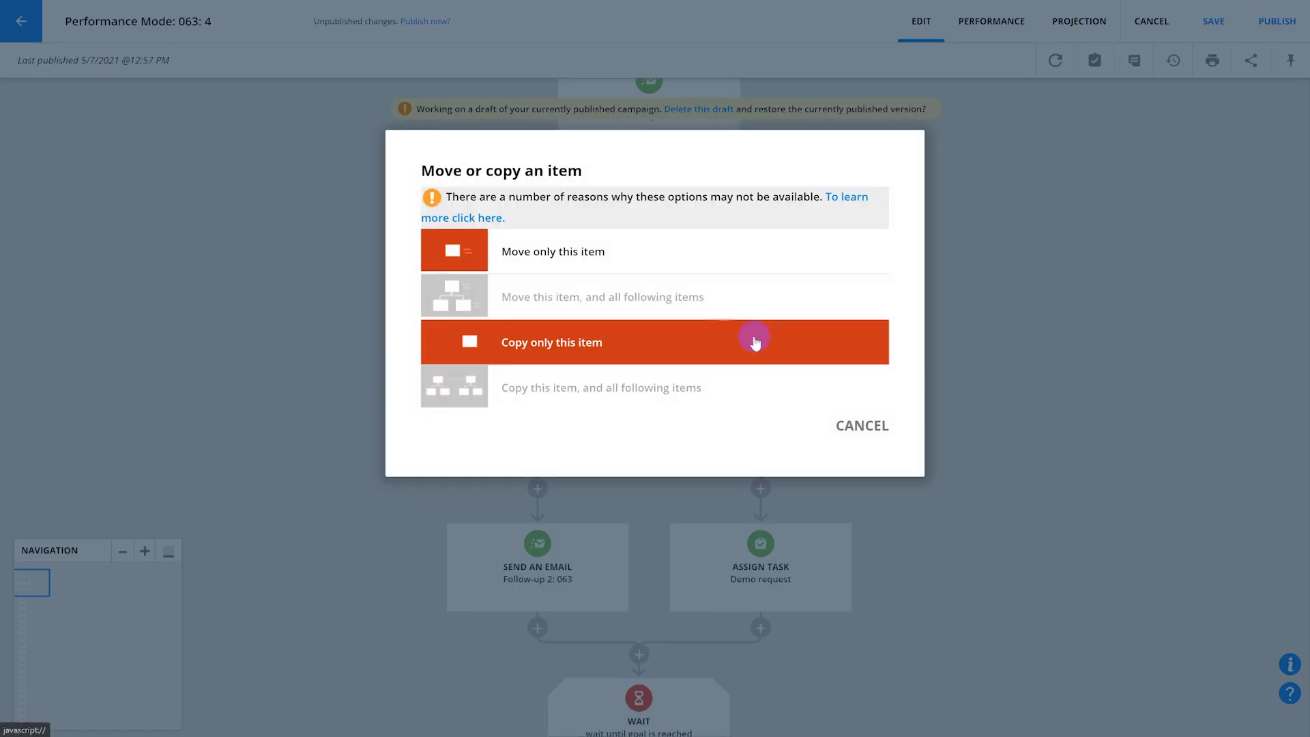
pyautogui.click(623, 265)
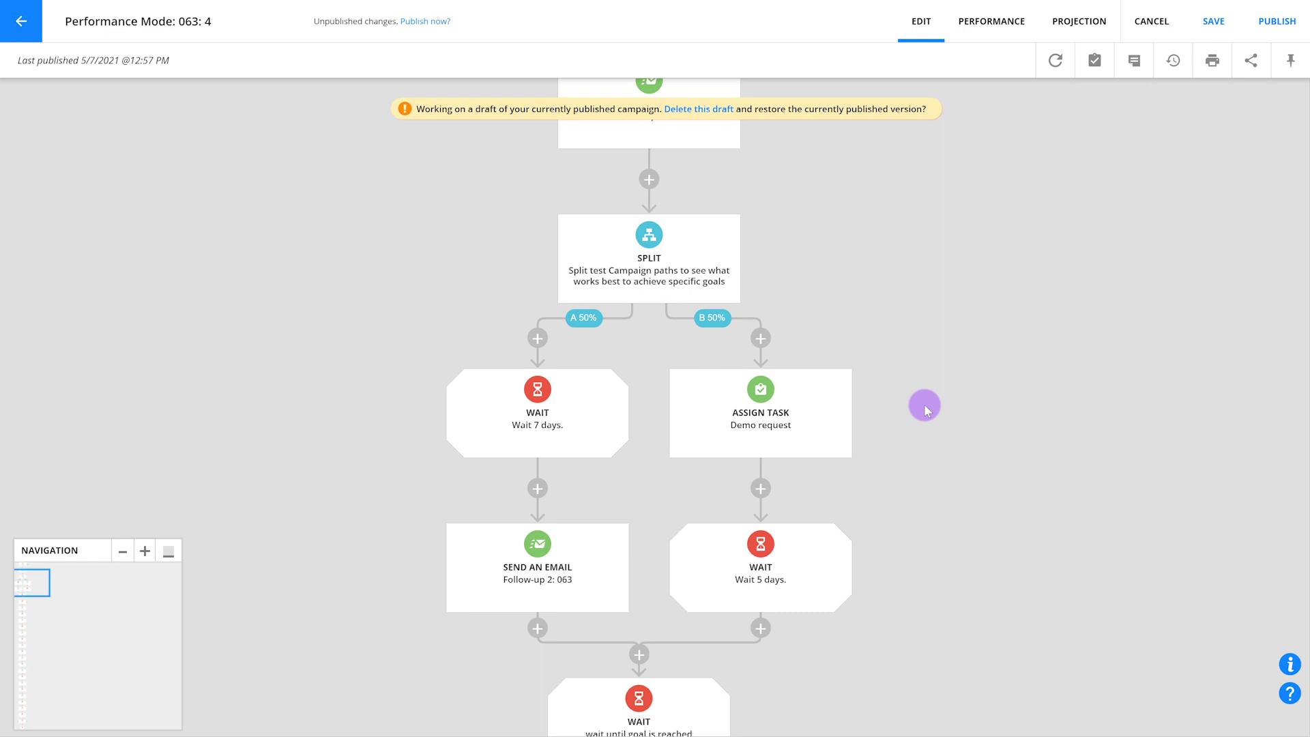
pyautogui.click(656, 269)
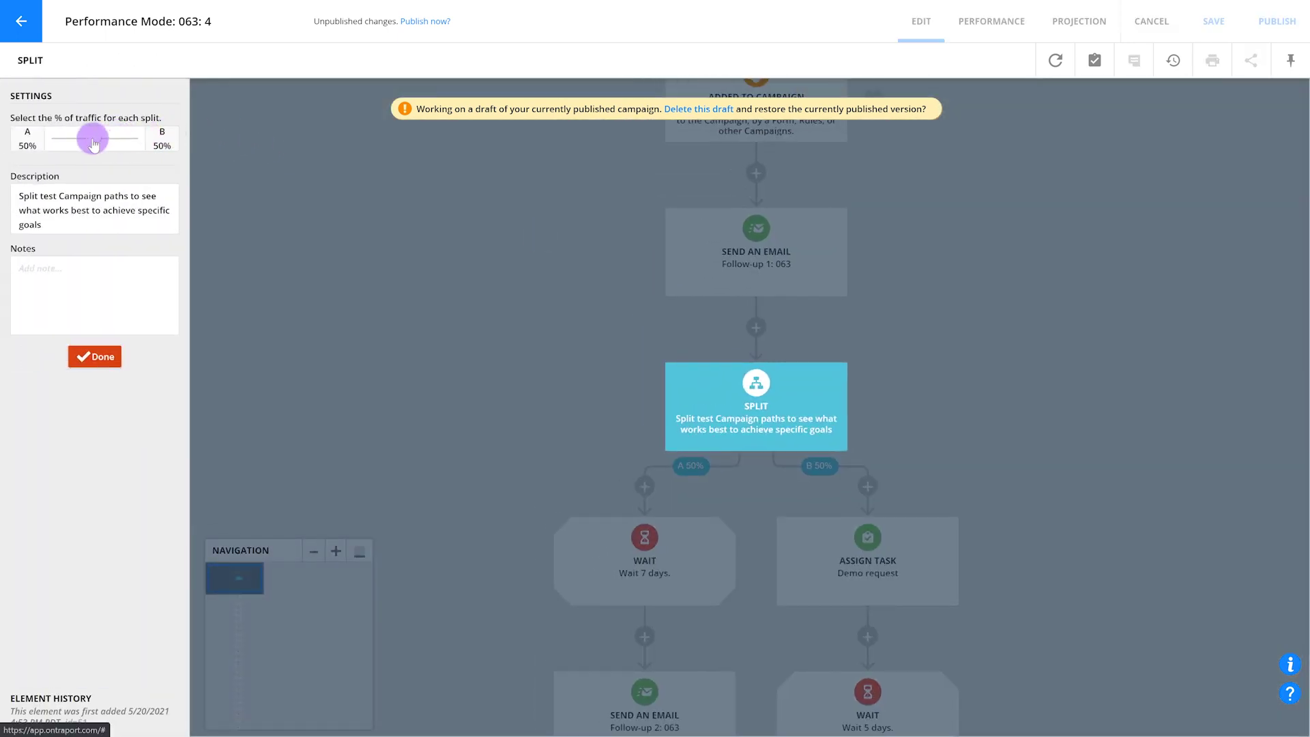
pyautogui.click(95, 356)
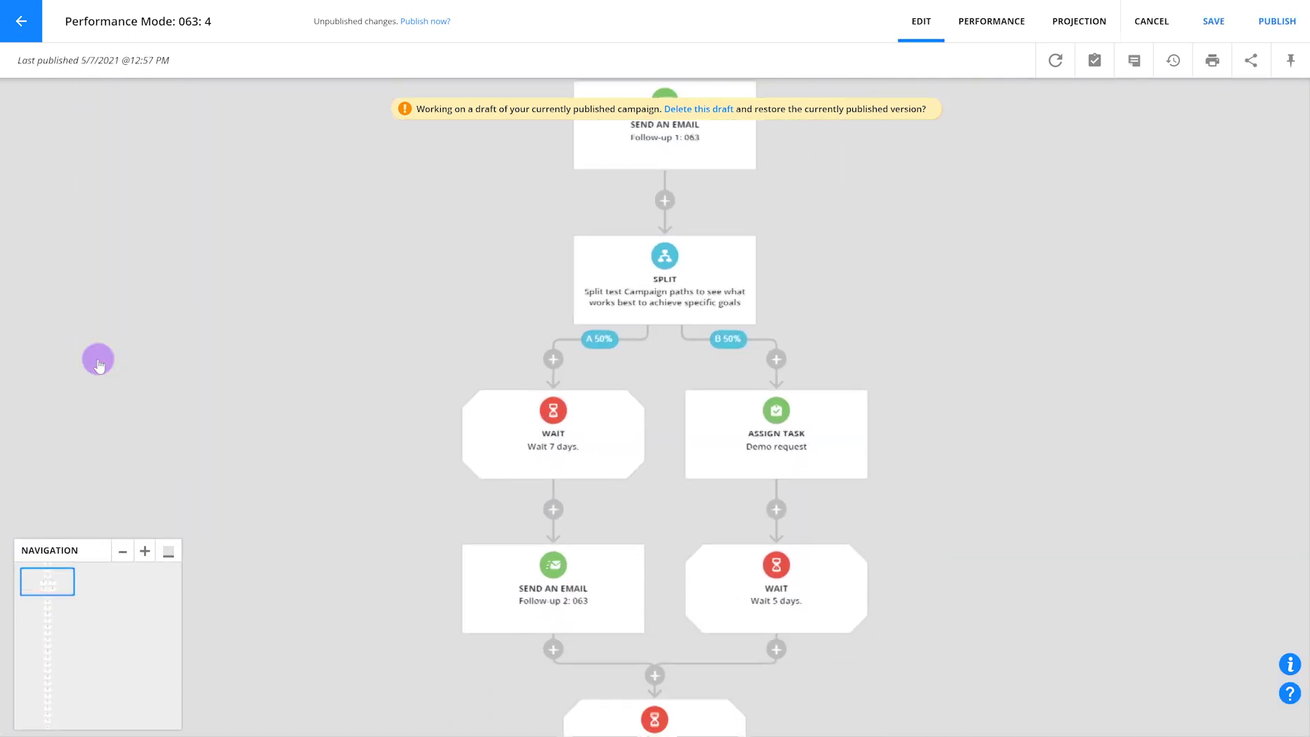
# Step: Review the Contact is updated goal settings, then switch to the performance report
pyautogui.moveTo(321, 498); pyautogui.dragTo(348, 213)
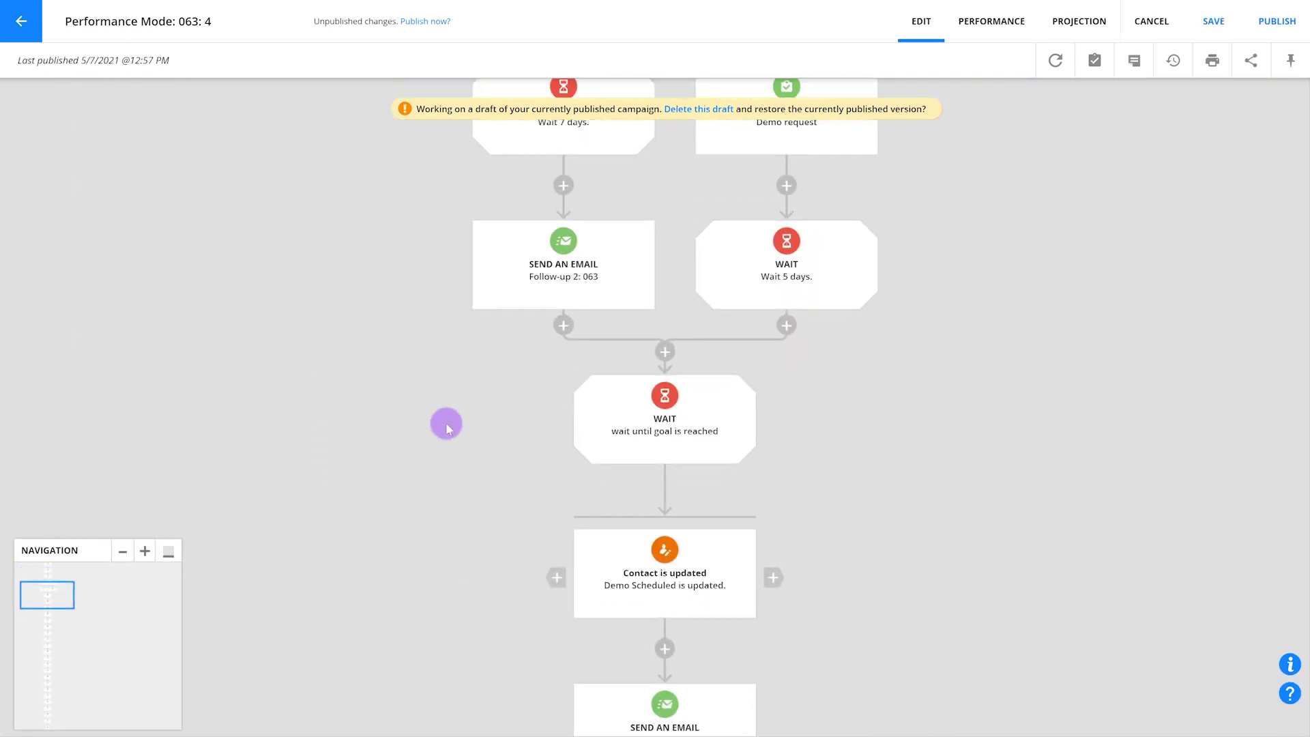
pyautogui.click(627, 566)
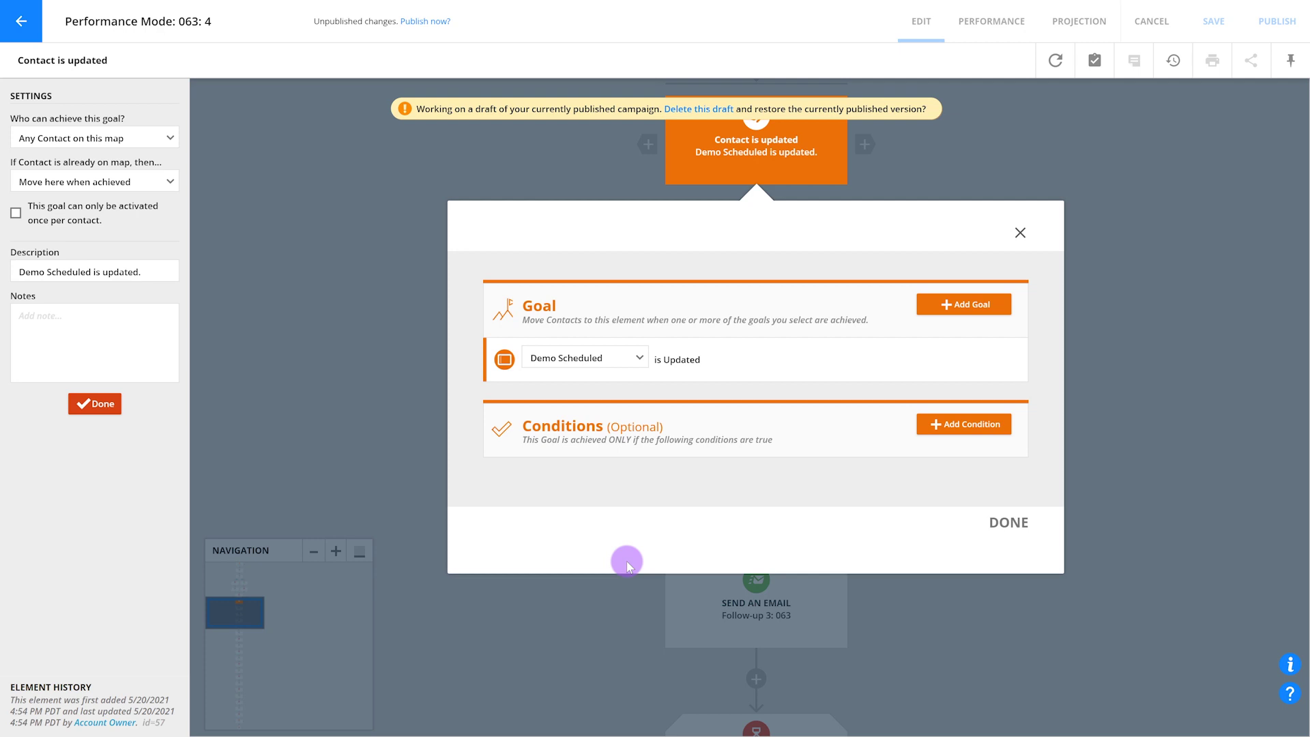
pyautogui.click(1009, 523)
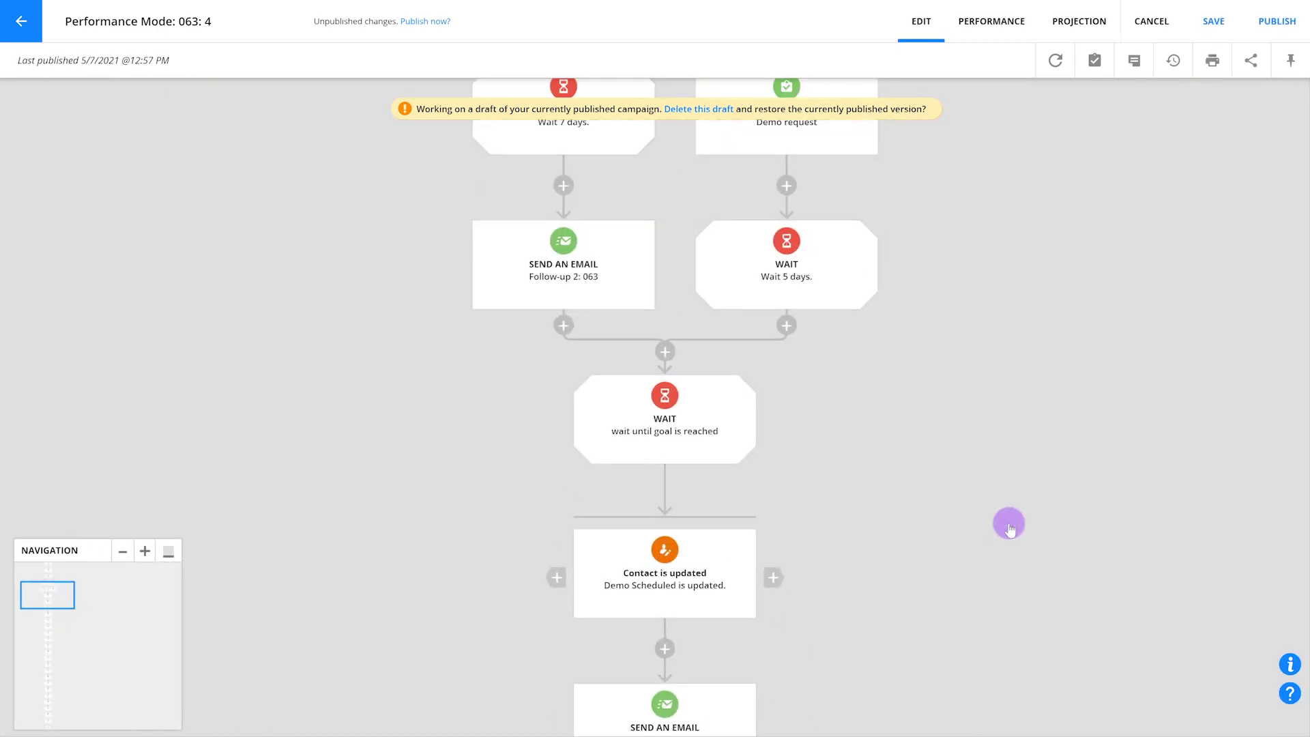
pyautogui.click(980, 27)
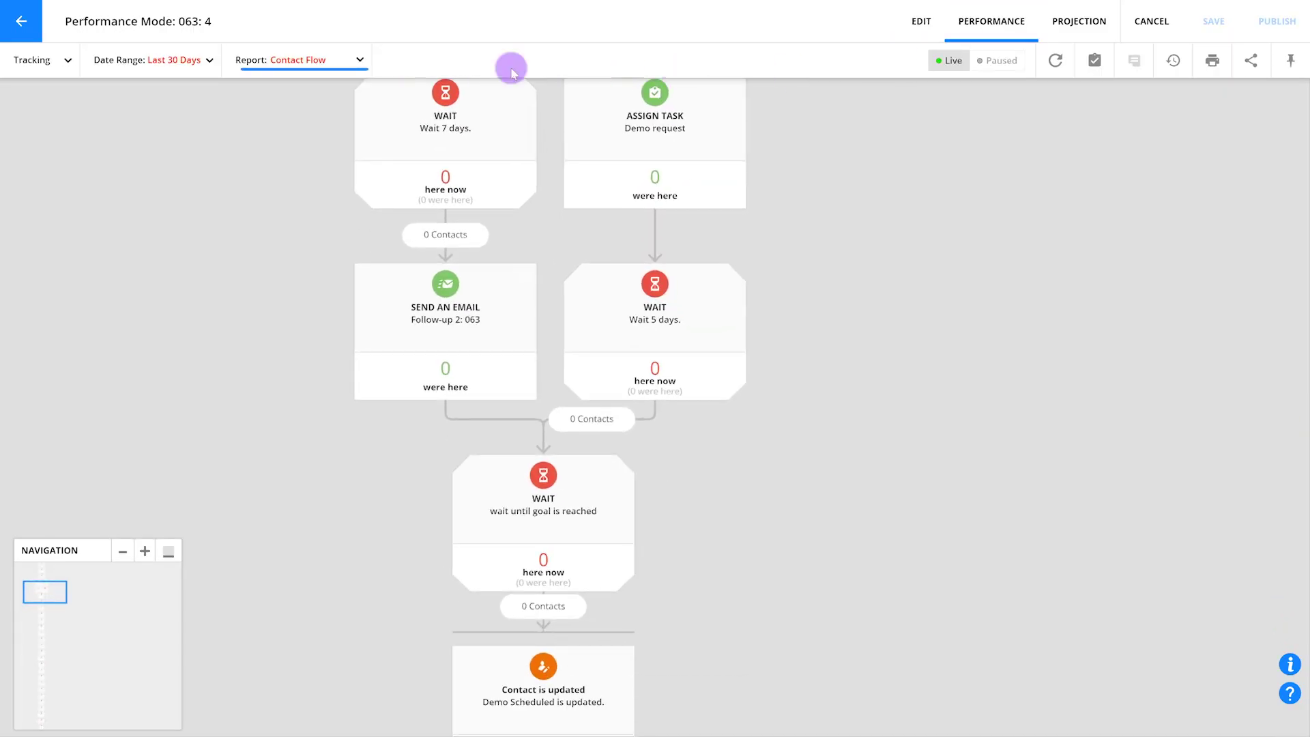
# Step: Open the Report dropdown to see the performance report types
pyautogui.click(290, 61)
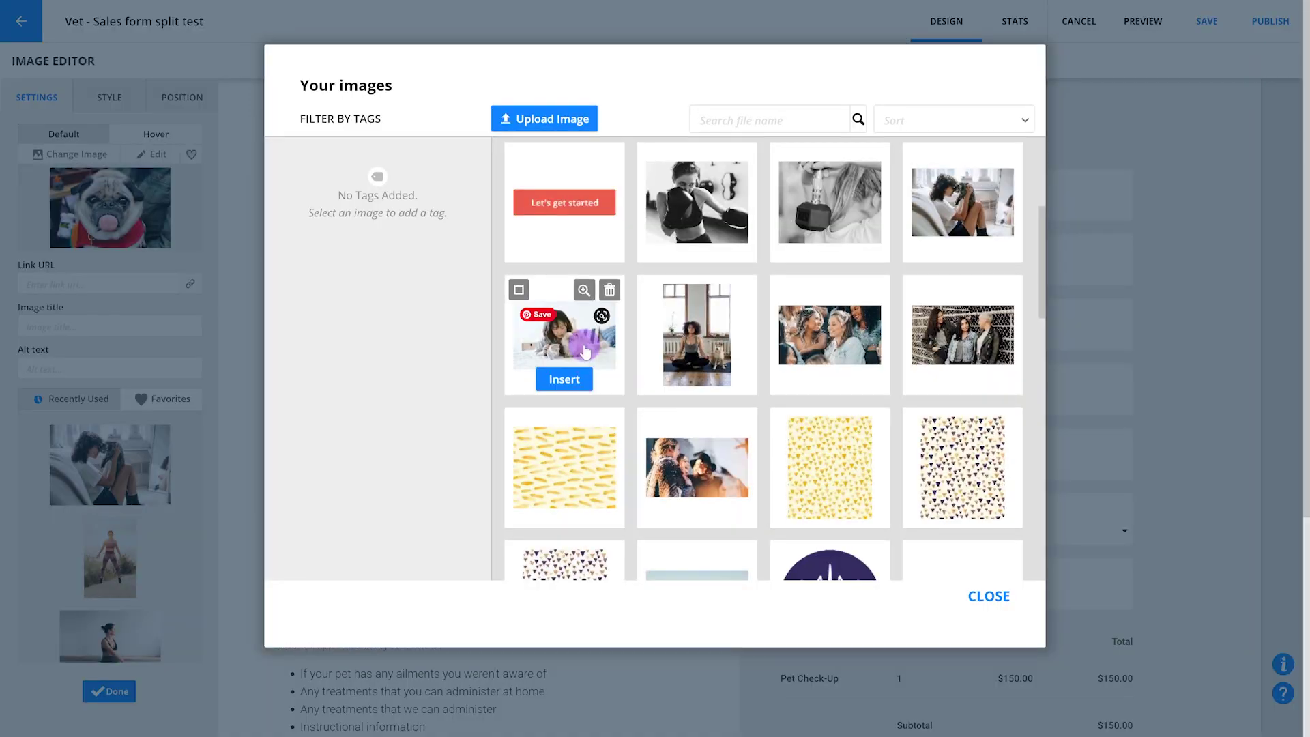
# Step: Replace the pug with a woman-with-cat photo and change the headline's 'family' to 'furry friend'
pyautogui.click(545, 307)
pyautogui.click(578, 385)
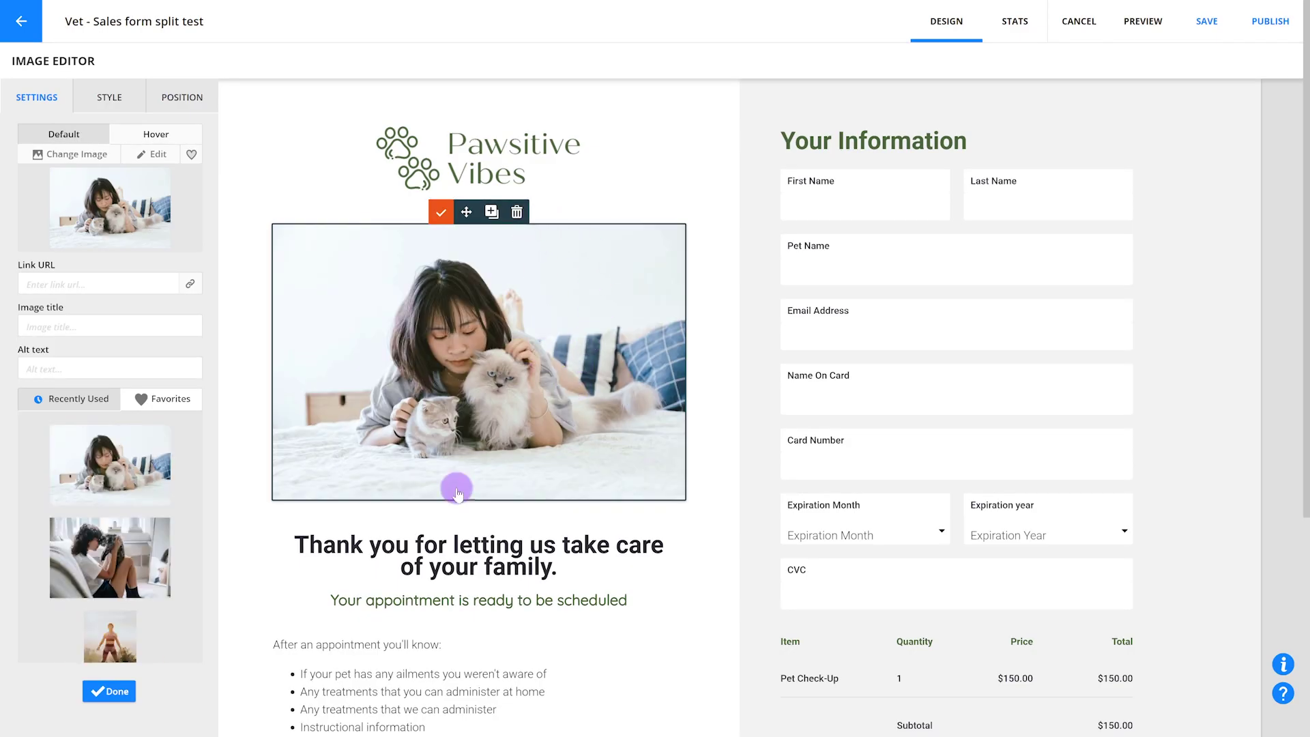
pyautogui.click(463, 557)
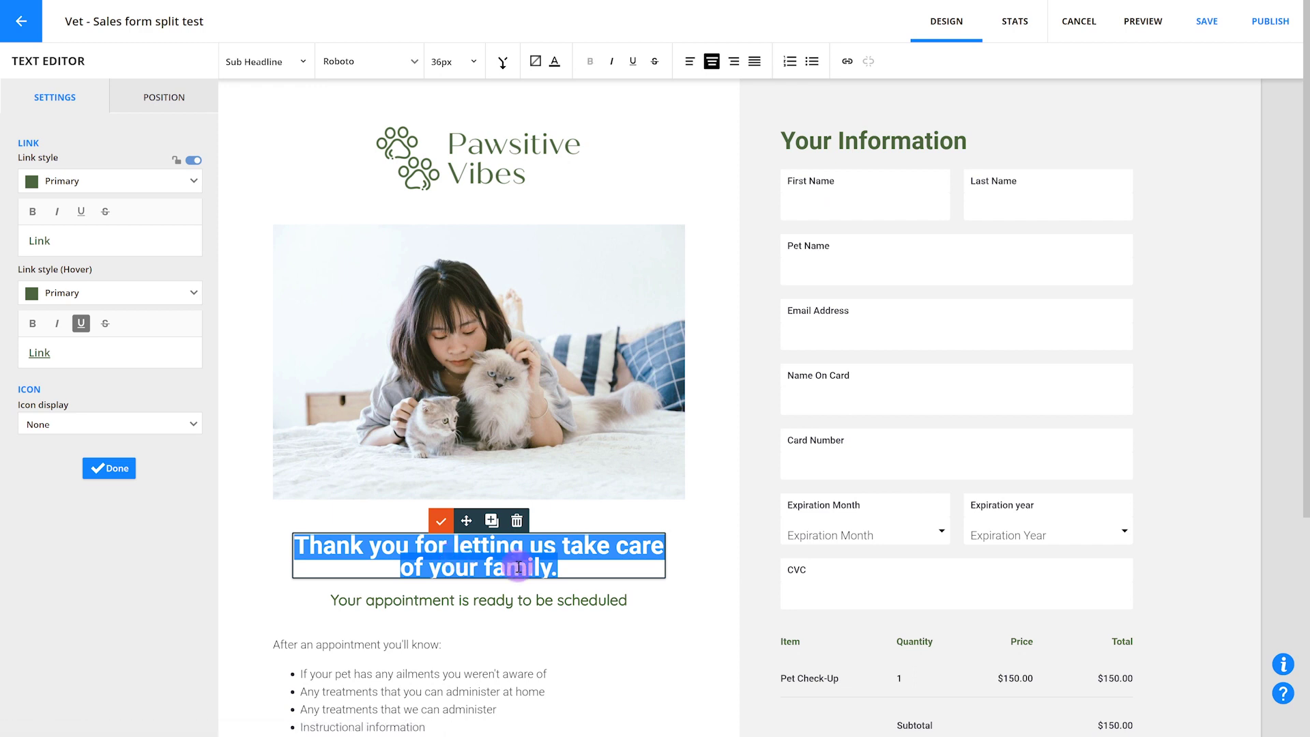
pyautogui.click(544, 557)
pyautogui.moveTo(550, 571); pyautogui.dragTo(484, 572)
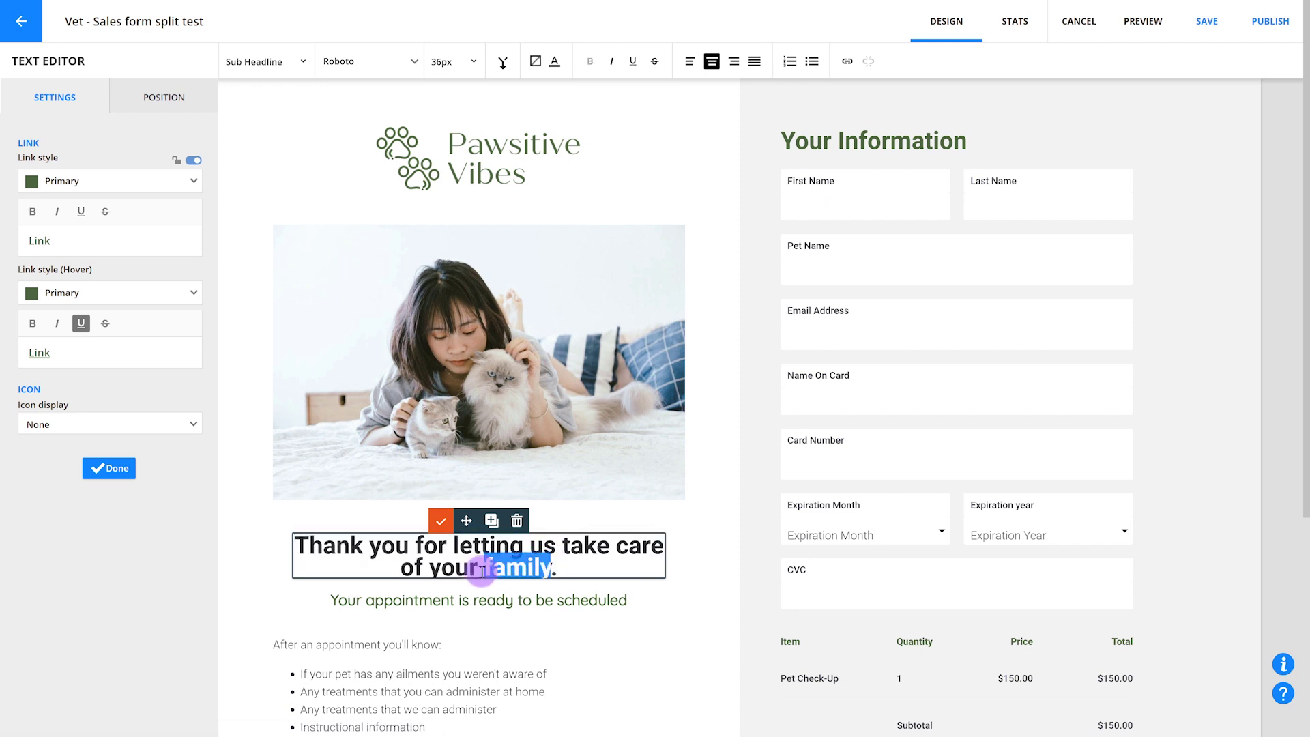
pyautogui.press('BackSpace')
pyautogui.write('furry friend')
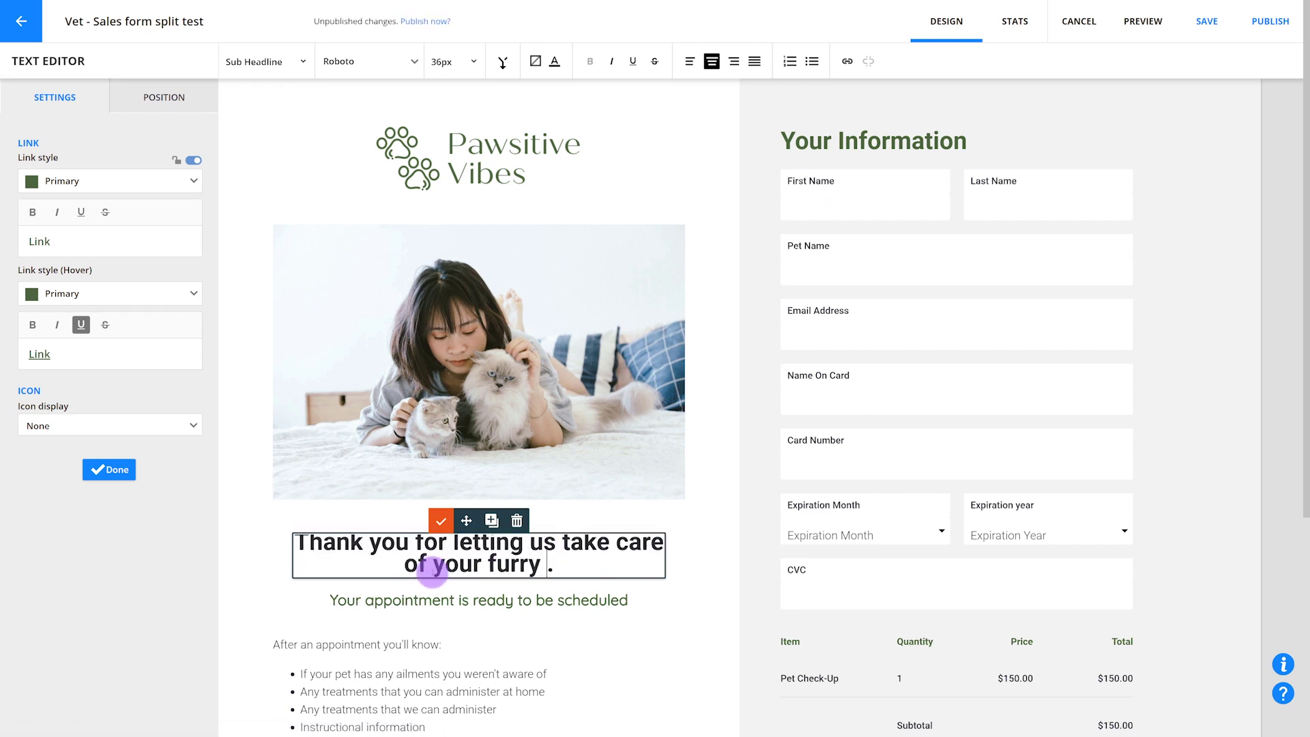
pyautogui.click(445, 522)
# Step: Swap the photo again for another picture of a woman hugging a cat
pyautogui.click(491, 369)
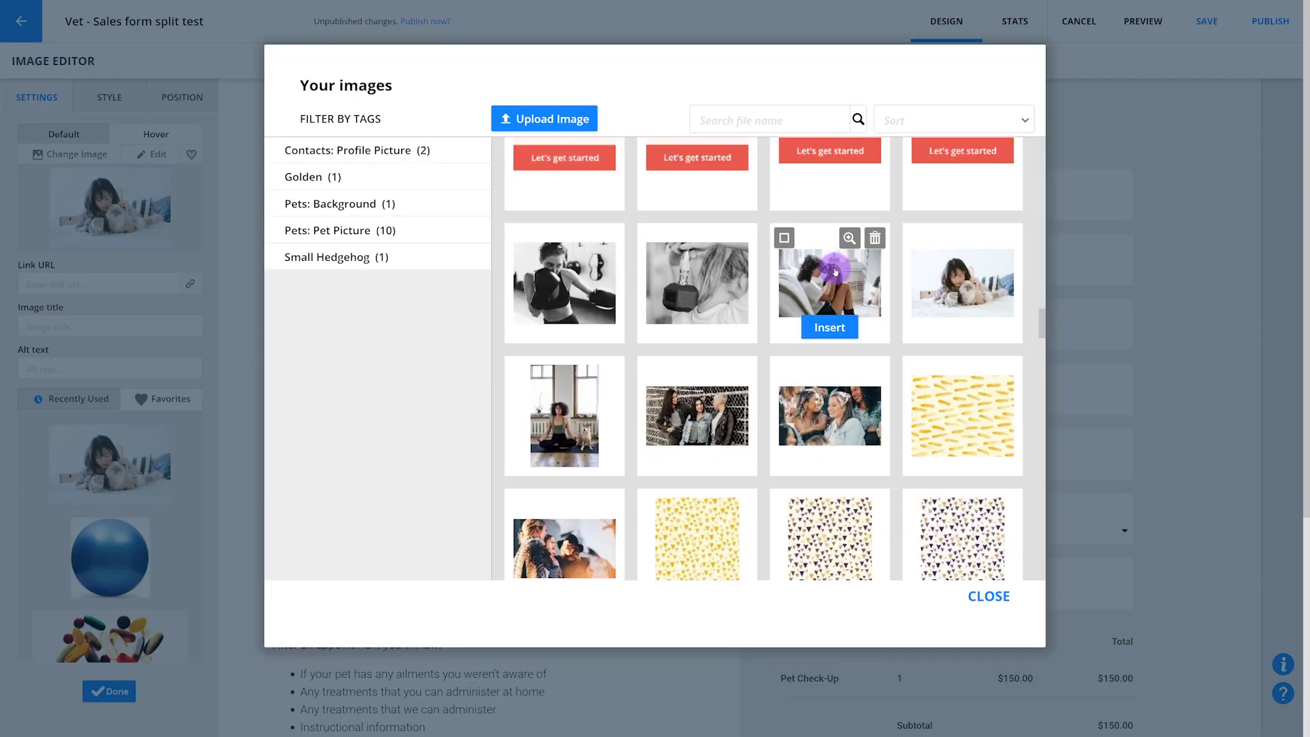
pyautogui.click(835, 326)
pyautogui.click(835, 328)
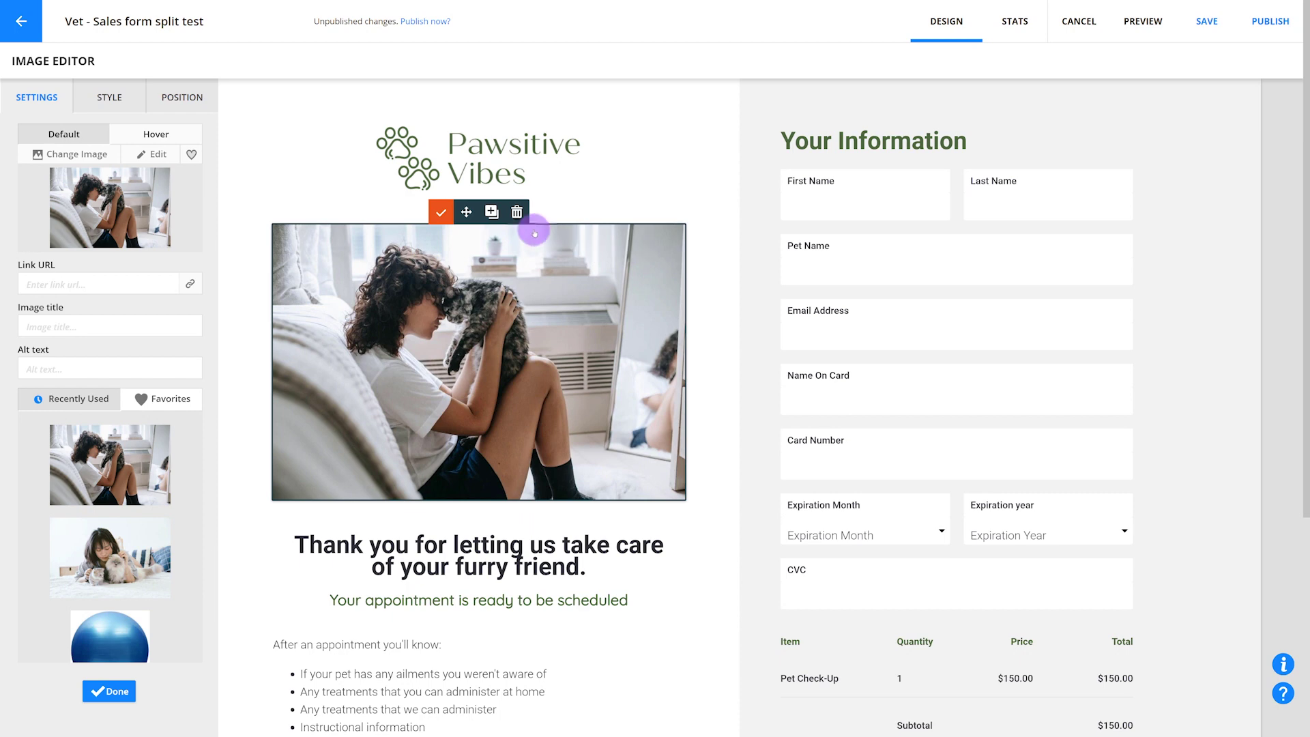
pyautogui.click(442, 215)
# Step: Raise the Label font style size from 14px to 18px and save it
pyautogui.click(266, 60)
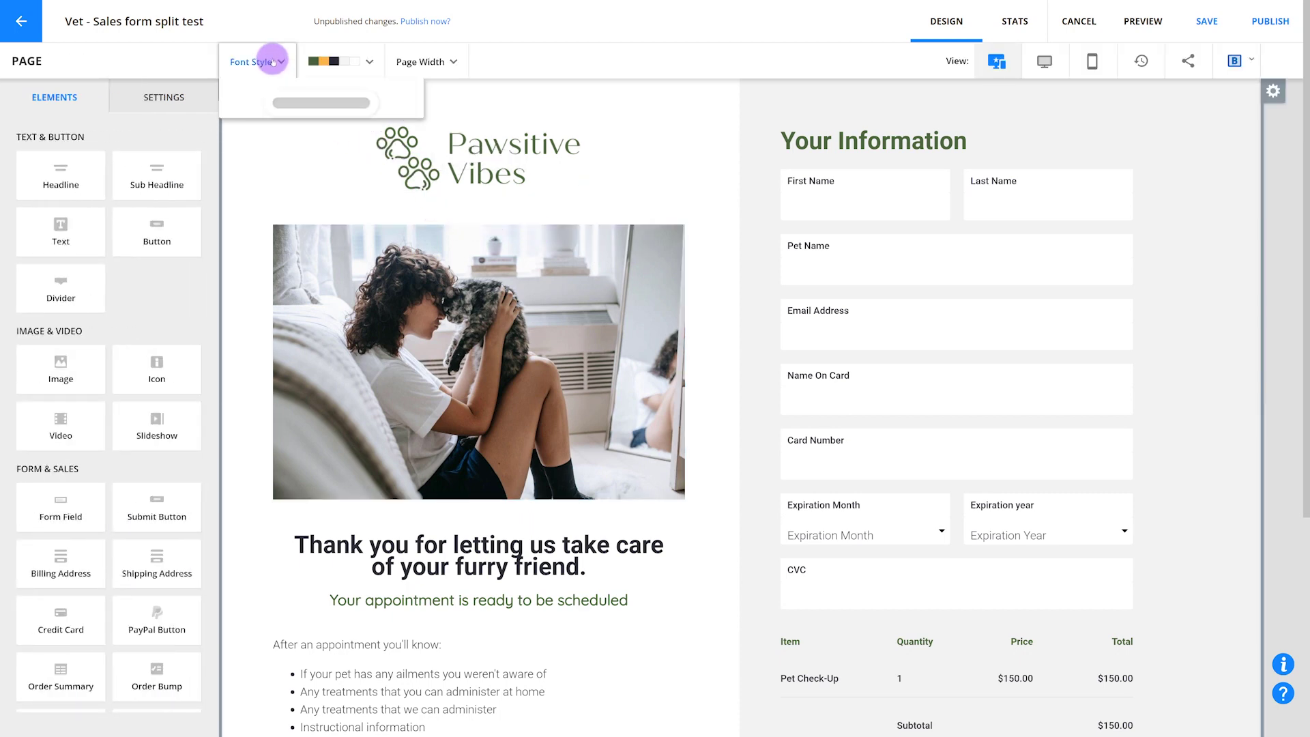
pyautogui.click(406, 202)
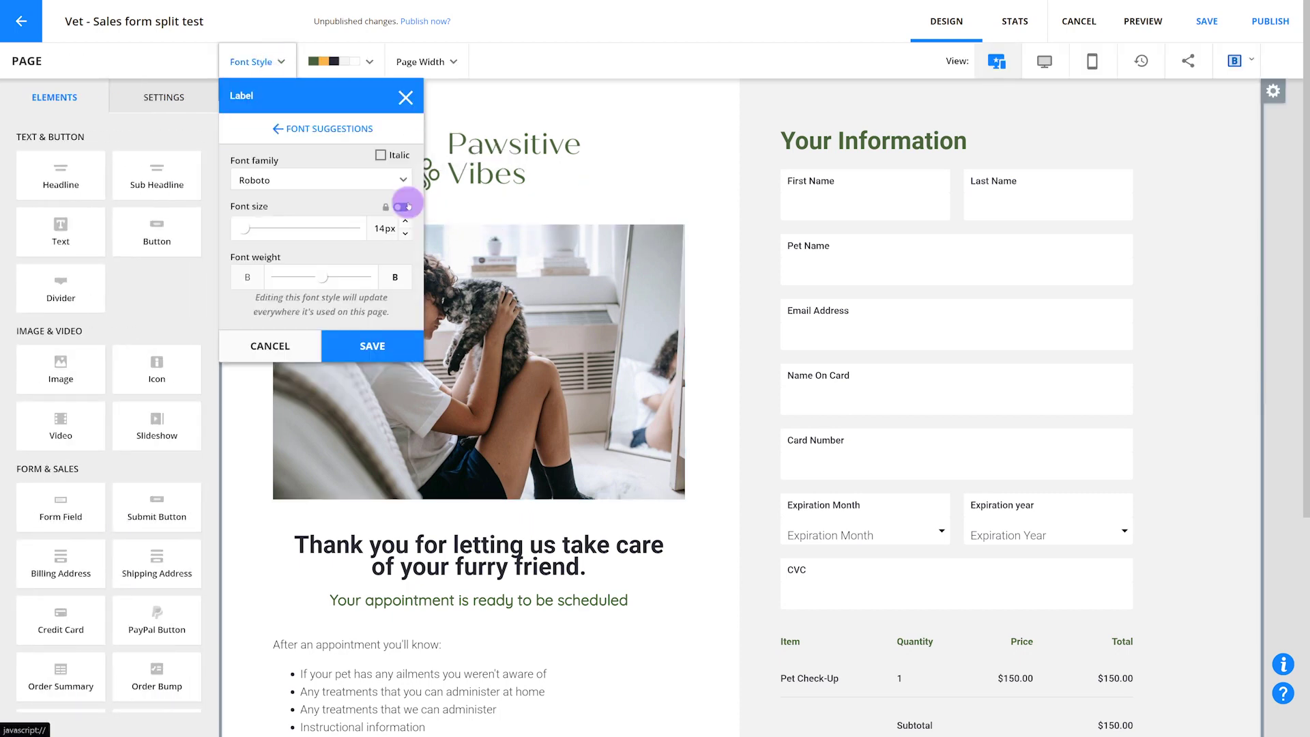
pyautogui.click(406, 221)
pyautogui.click(406, 222)
pyautogui.click(405, 221)
pyautogui.click(405, 222)
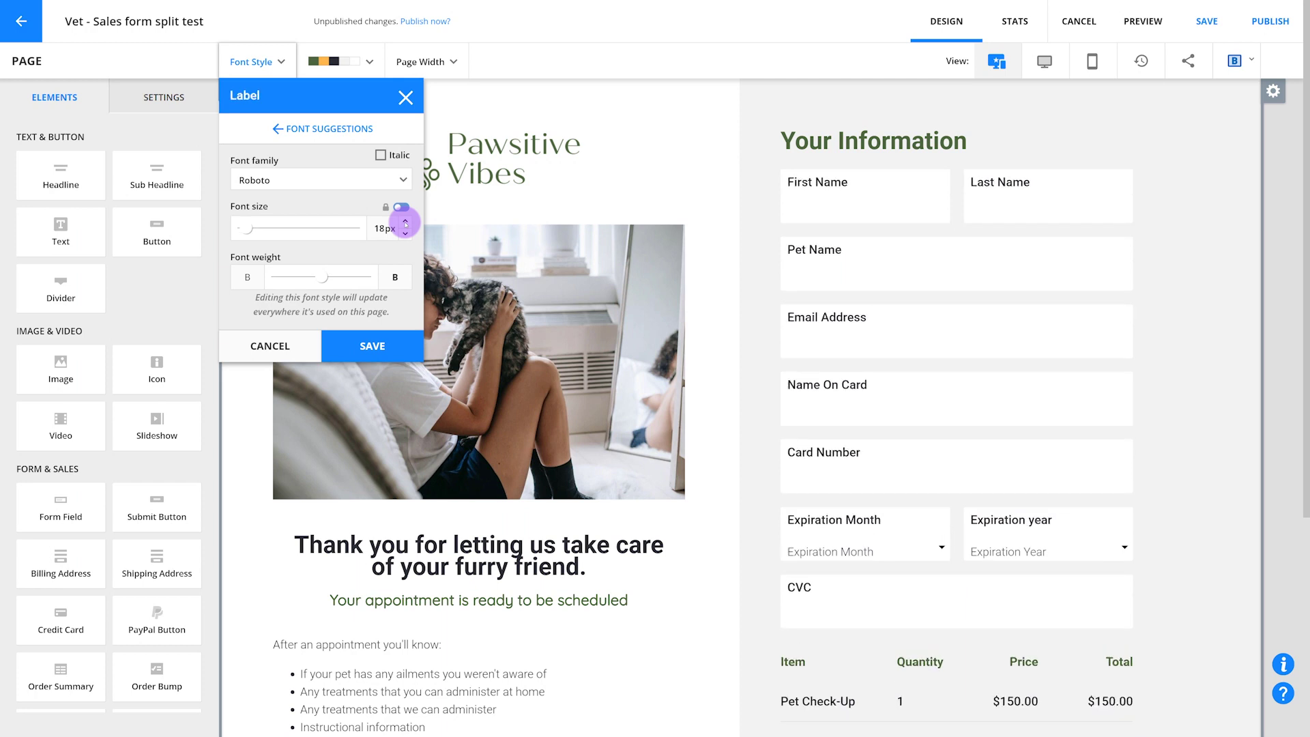
pyautogui.click(379, 347)
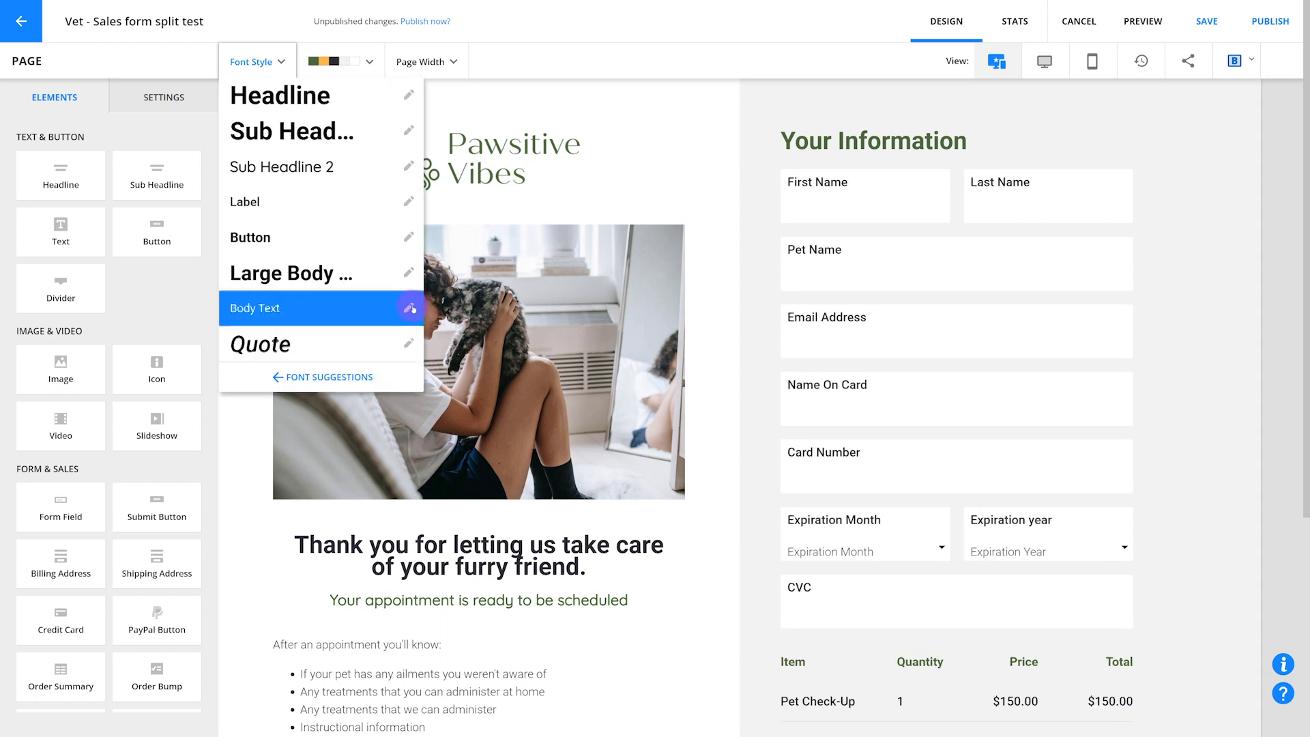
pyautogui.click(595, 57)
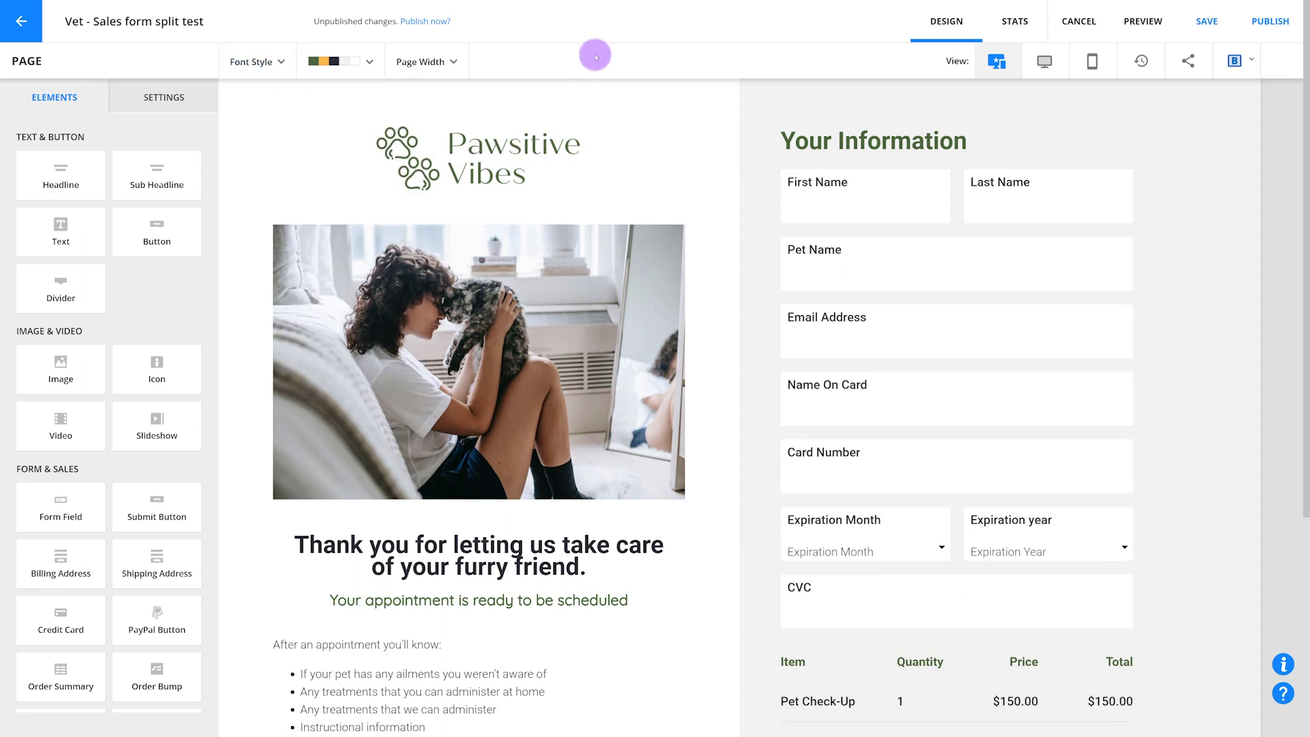